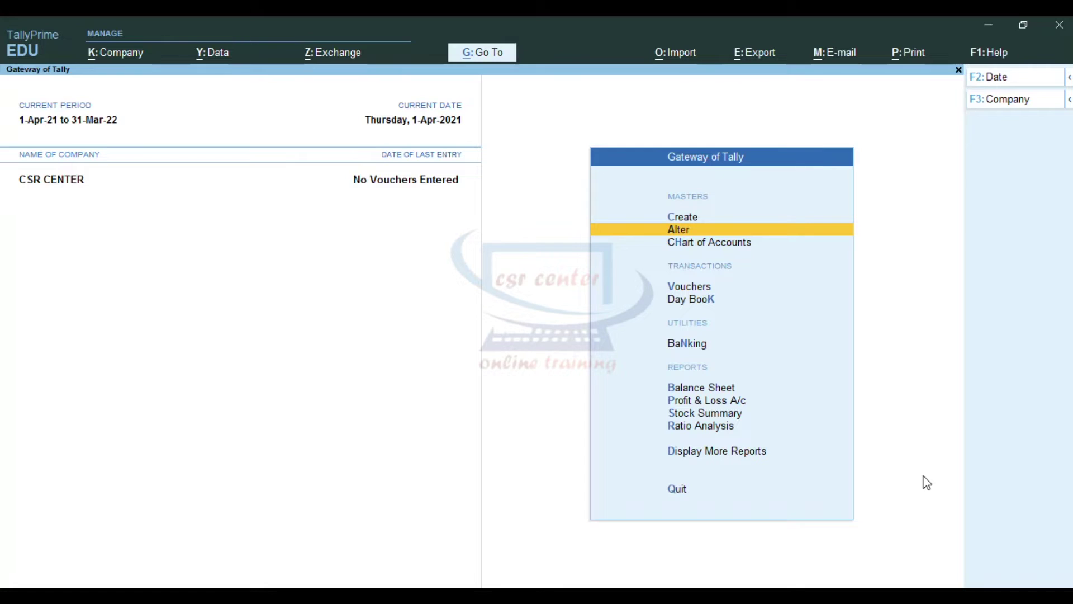
Step: Start a purchase voucher with supplier invoice number 0500 dated 1-Apr-21 and view the ledgers offered as party account
{"action": "left_click", "coordinate": [703, 287]}
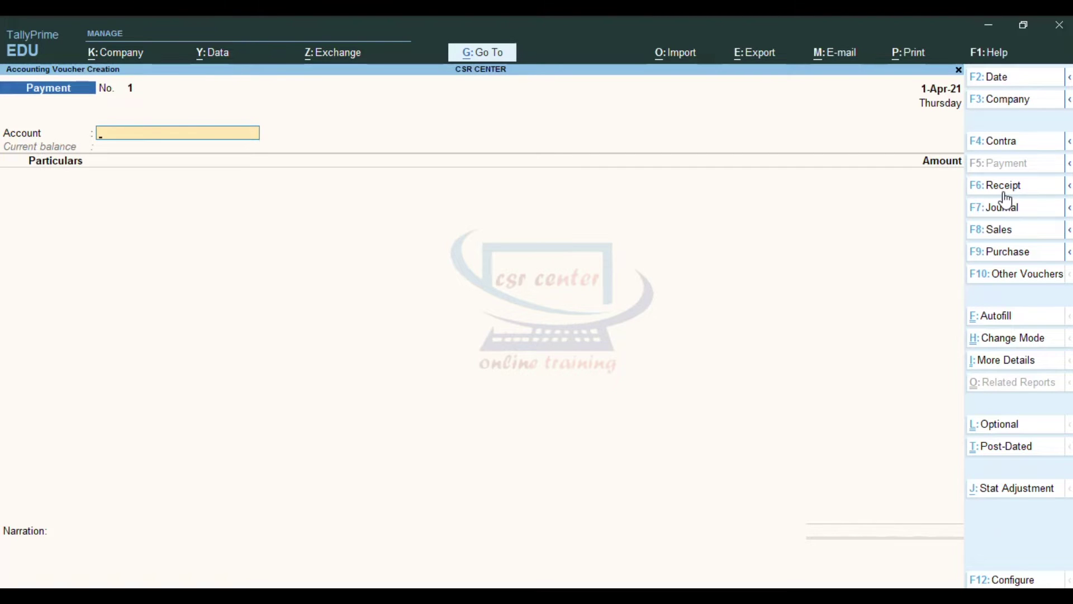
{"action": "left_click", "coordinate": [1016, 255]}
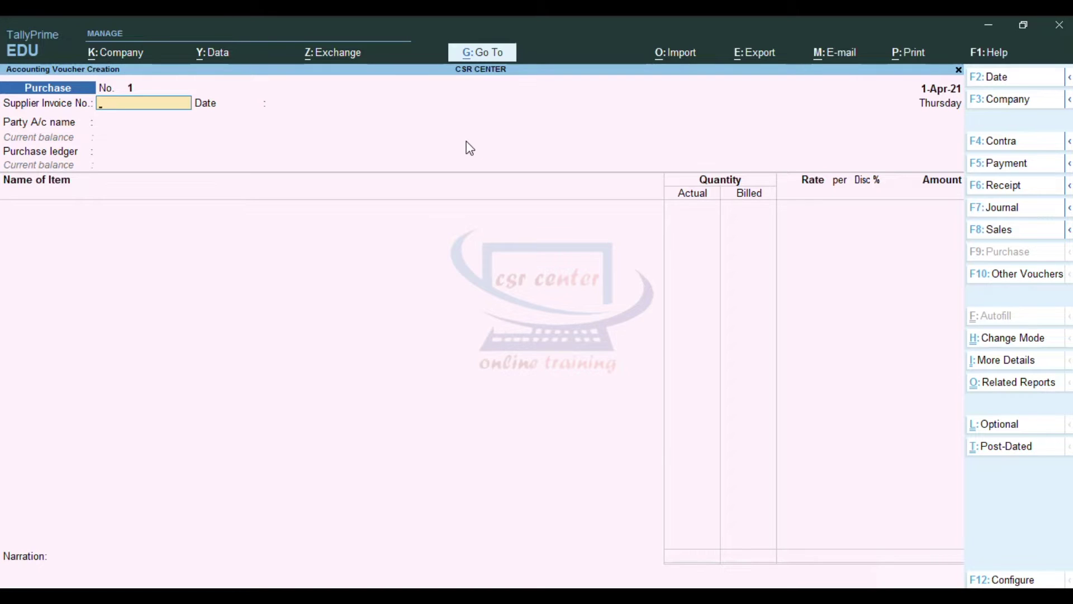
{"action": "type", "text": "0500"}
{"action": "key", "text": "Return"}
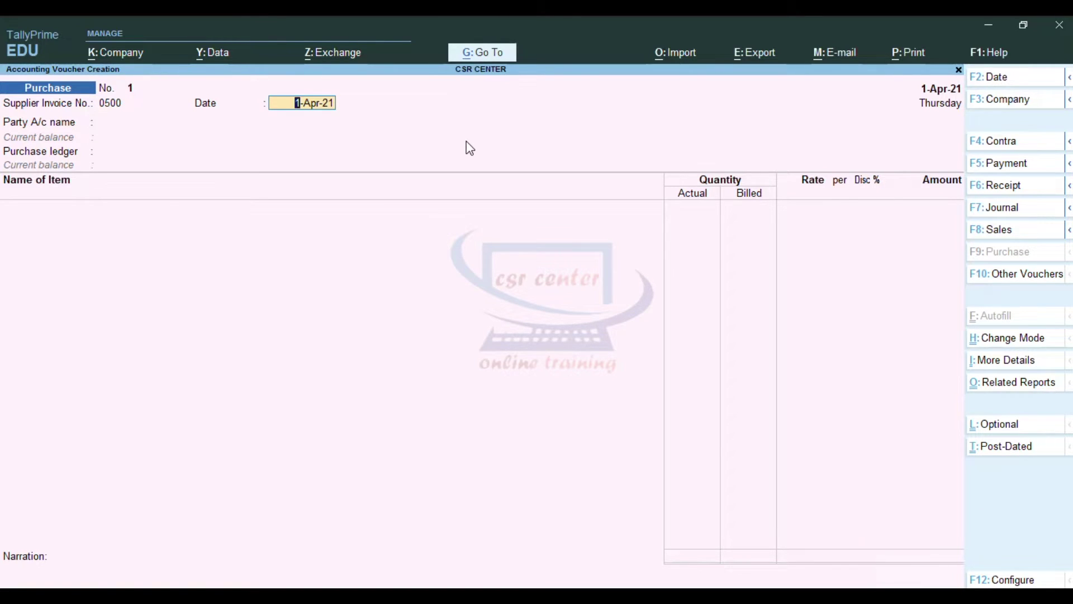
{"action": "key", "text": "Return"}
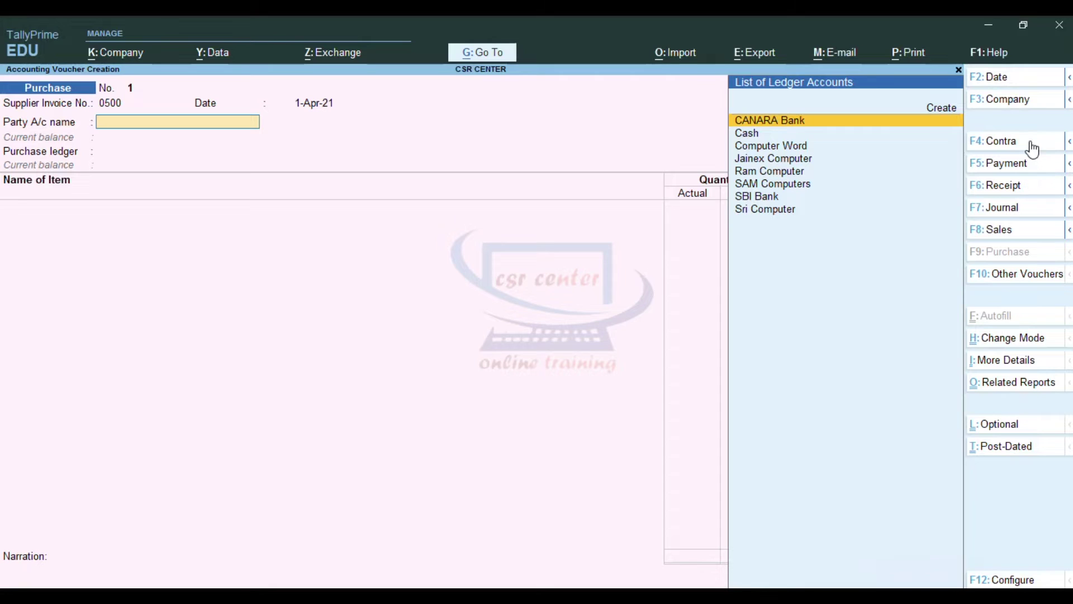
Step: View the ledgers offered as party account in a sales voucher and leave voucher entry without saving
{"action": "left_click", "coordinate": [1004, 234]}
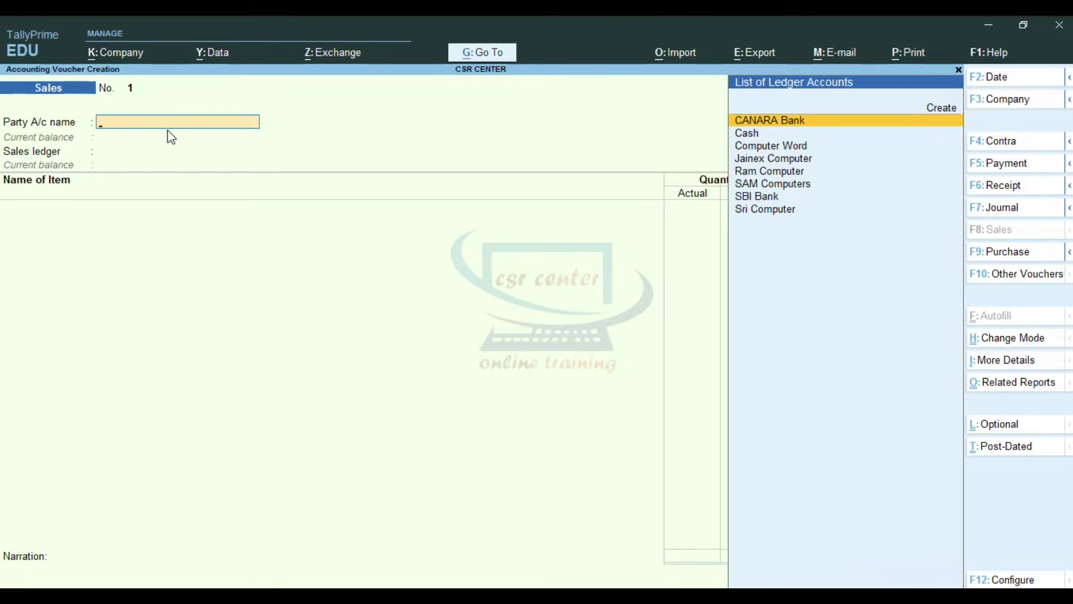
{"action": "key", "text": "Escape"}
{"action": "key", "text": "y"}
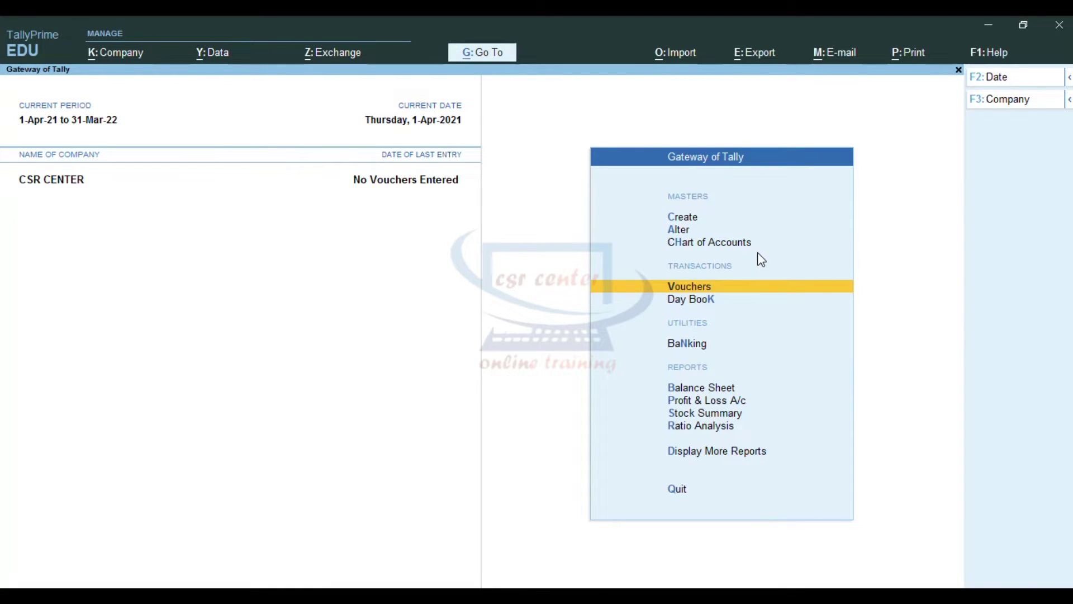
Step: Open the Purchase voucher type for alteration from the full list of masters
{"action": "left_click", "coordinate": [679, 230]}
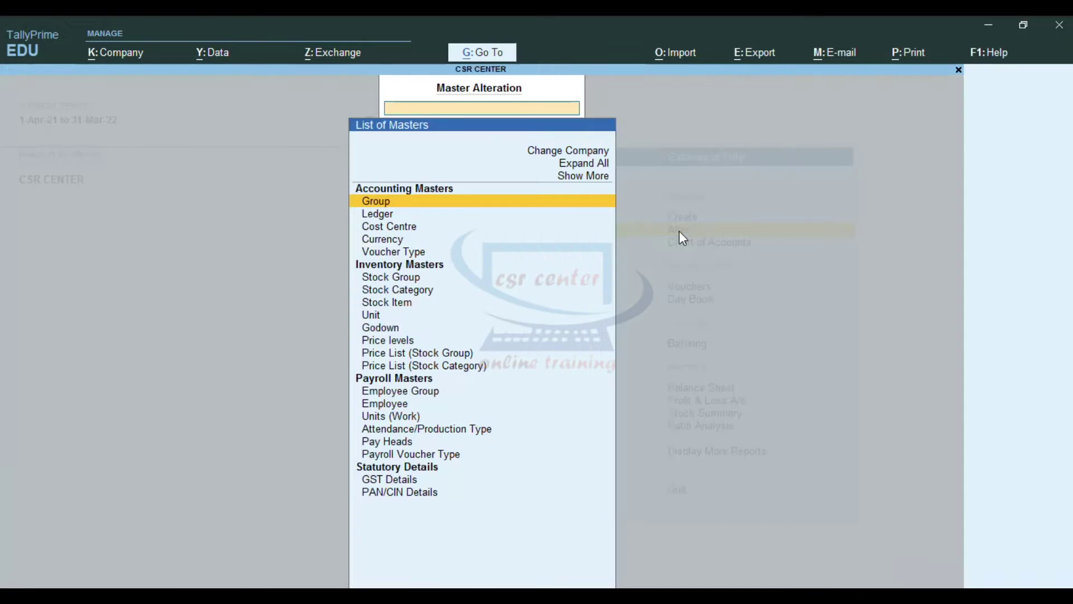
{"action": "left_click", "coordinate": [589, 178]}
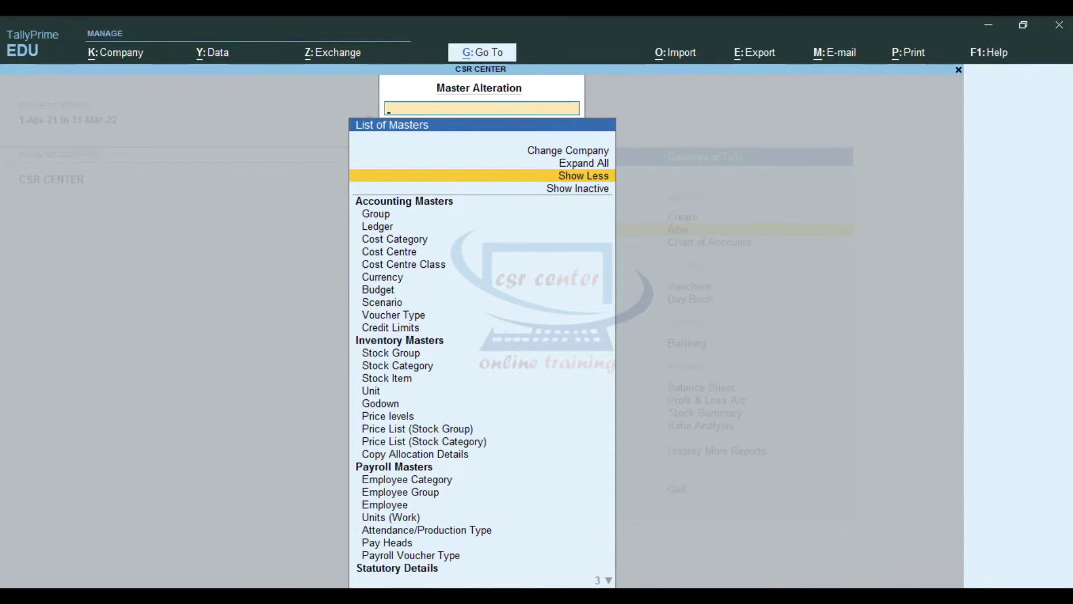
{"action": "left_click", "coordinate": [419, 317]}
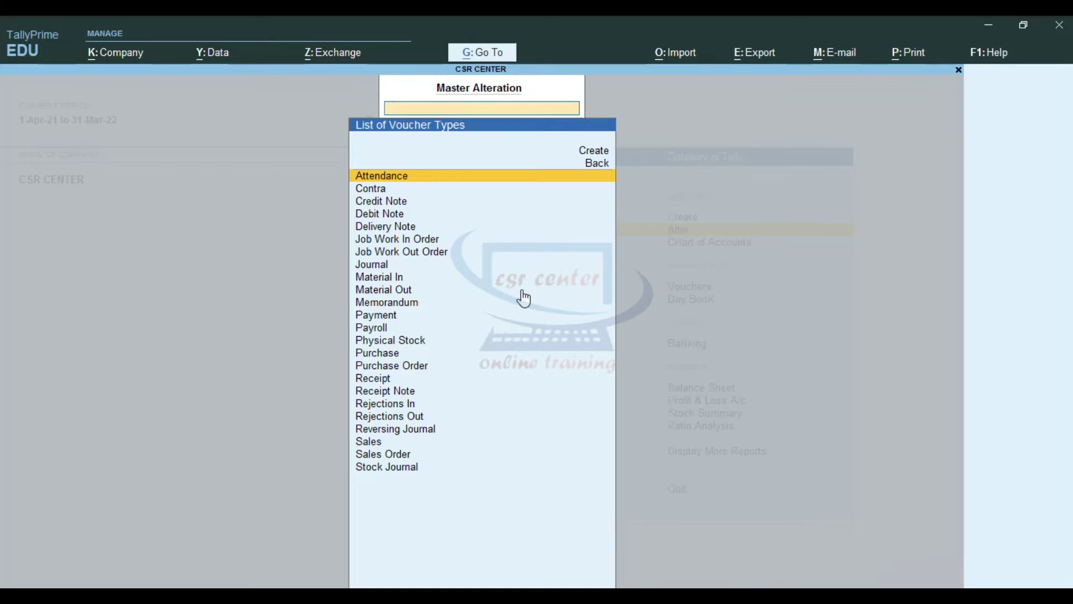
{"action": "left_click", "coordinate": [392, 354]}
{"action": "left_click", "coordinate": [393, 357]}
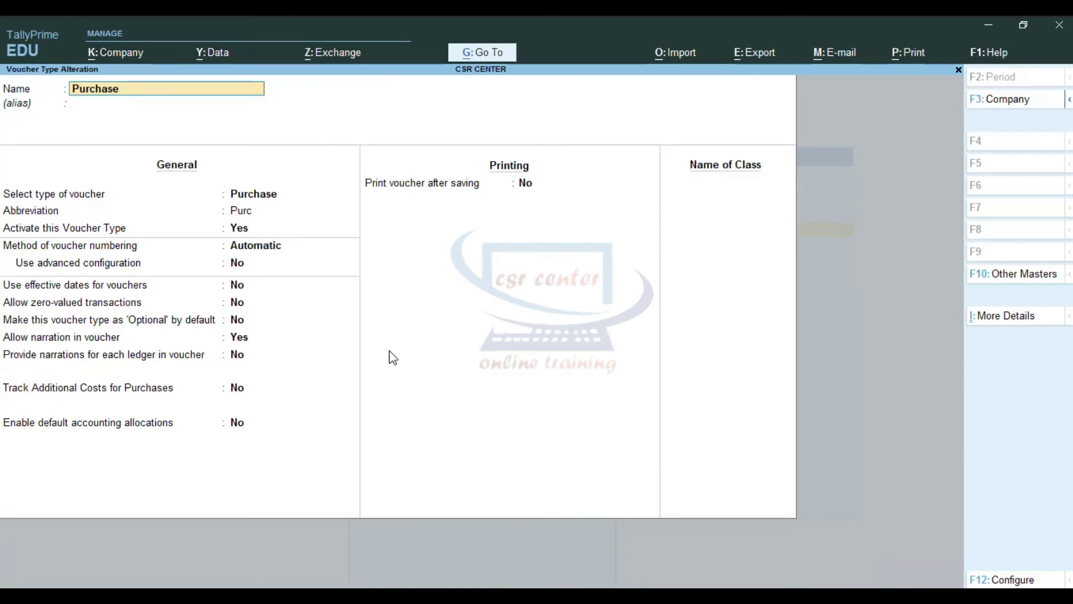
Step: Set the Purchase voucher type's method of voucher numbering to Automatic (Manual Override)
{"action": "left_click_drag", "start_coordinate": [72, 89], "coordinate": [132, 95]}
{"action": "left_click", "coordinate": [141, 96]}
{"action": "left_click", "coordinate": [255, 105]}
{"action": "key", "text": "Return"}
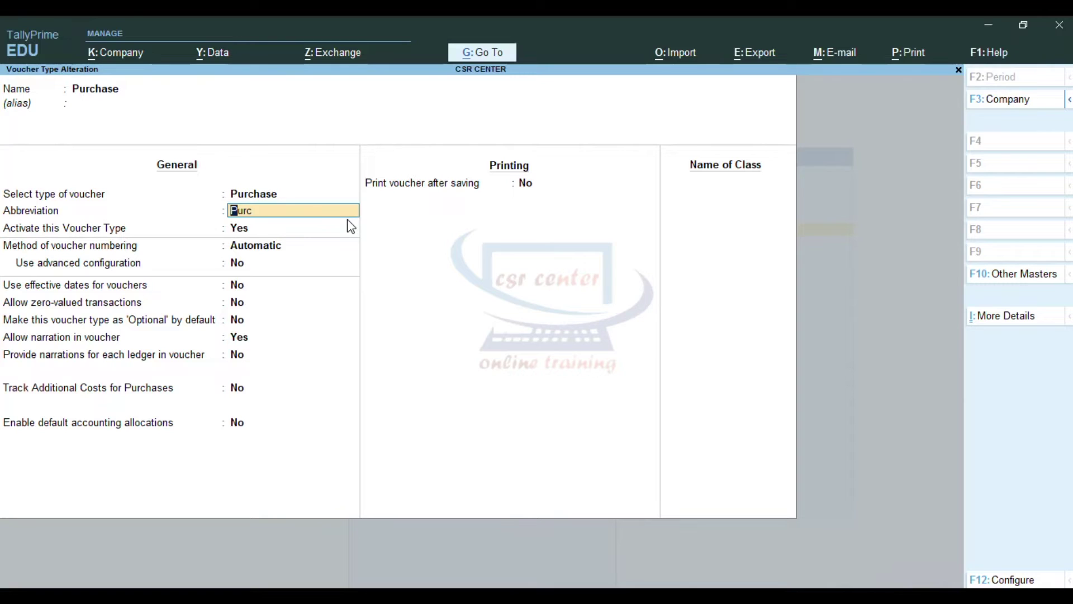
{"action": "key", "text": "Return"}
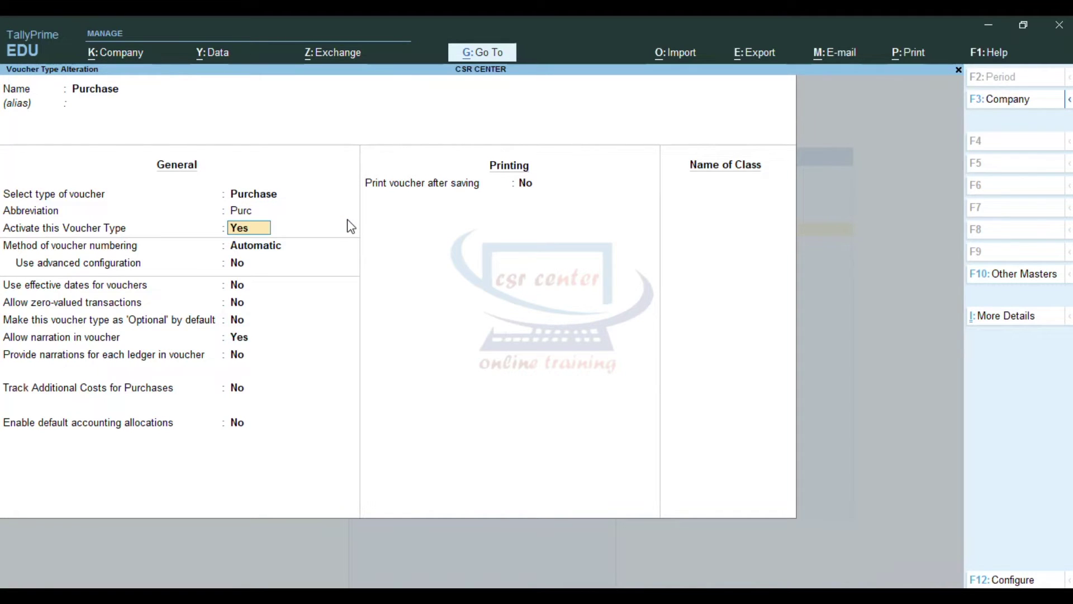
{"action": "key", "text": "Return"}
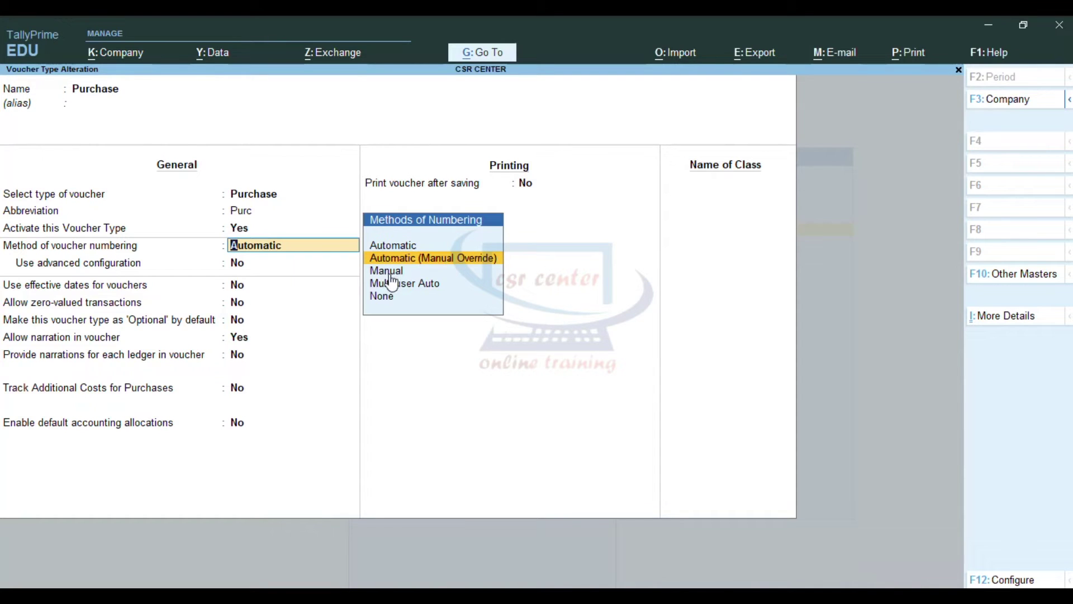
{"action": "left_click", "coordinate": [476, 267]}
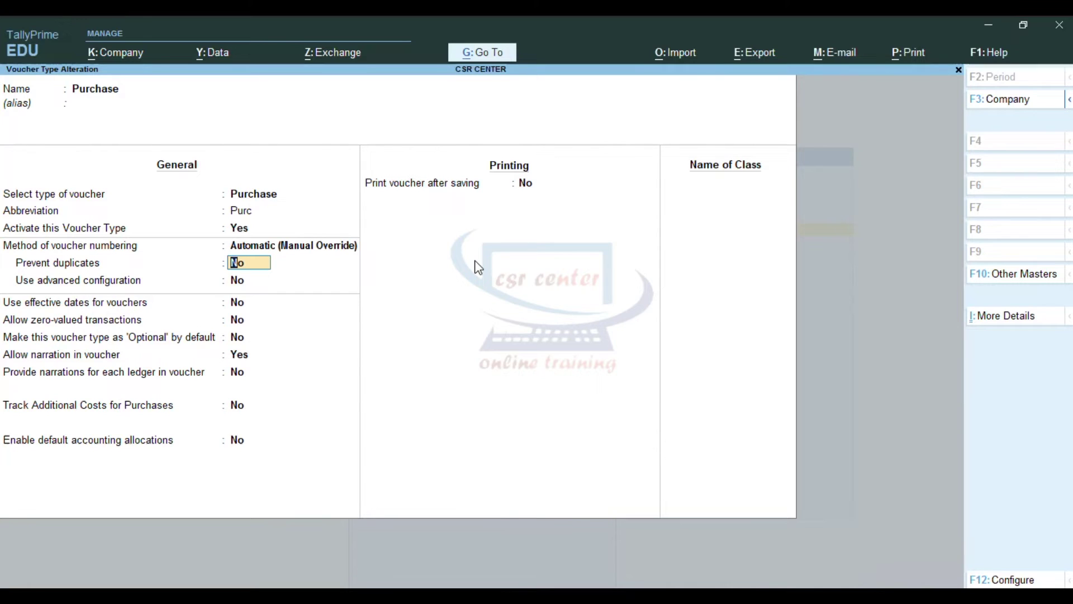
Step: Keep the remaining general and printing settings and add a voucher class named Purchase
{"action": "key", "text": "Return"}
{"action": "key", "text": "Return"}
{"action": "key", "text": "Return"}
{"action": "key", "text": "Return"}
{"action": "key", "text": "Return"}
{"action": "key", "text": "Return"}
{"action": "key", "text": "Return"}
{"action": "key", "text": "Return"}
{"action": "key", "text": "Return"}
{"action": "key", "text": "Return"}
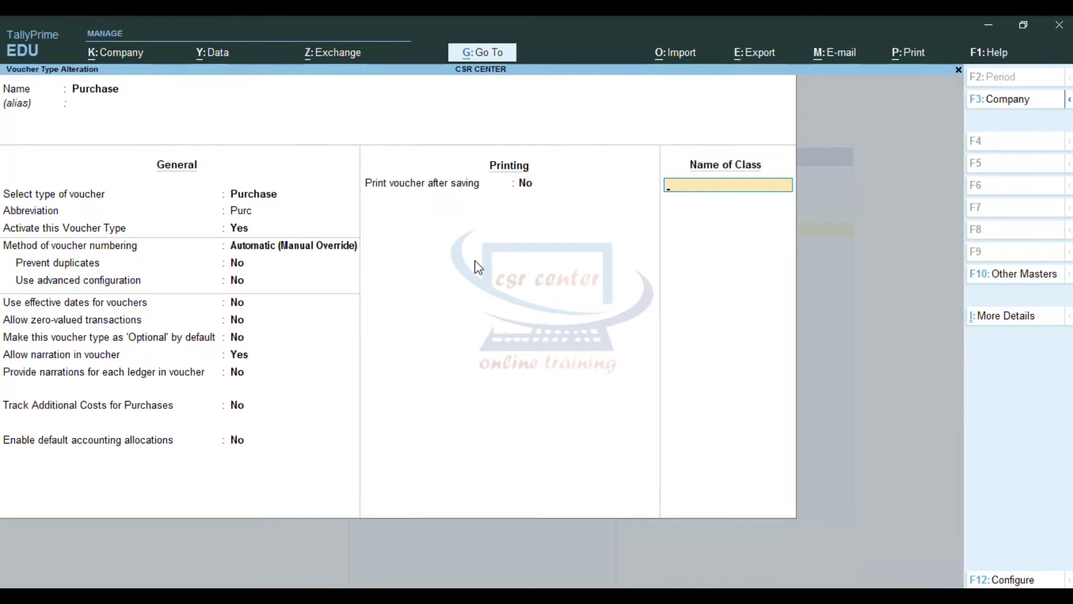
{"action": "type", "text": "Purchase"}
{"action": "key", "text": "Return"}
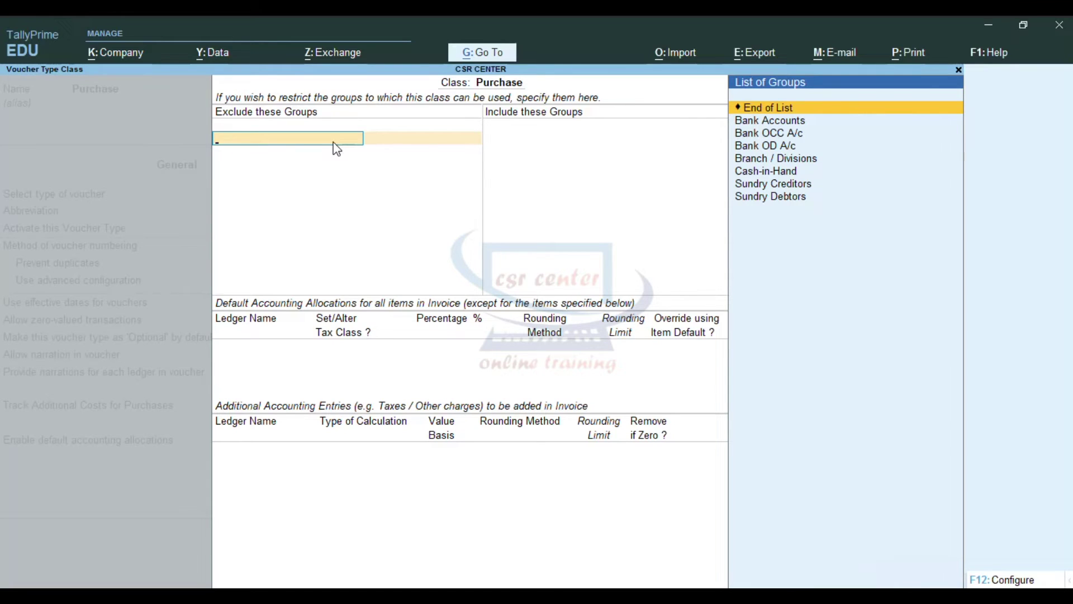
Step: Exclude the groups Bank Accounts, Bank OD A/c, Branch / Divisions, Cash-in-Hand and Sundry Debtors from the Purchase class
{"action": "key", "text": "Down"}
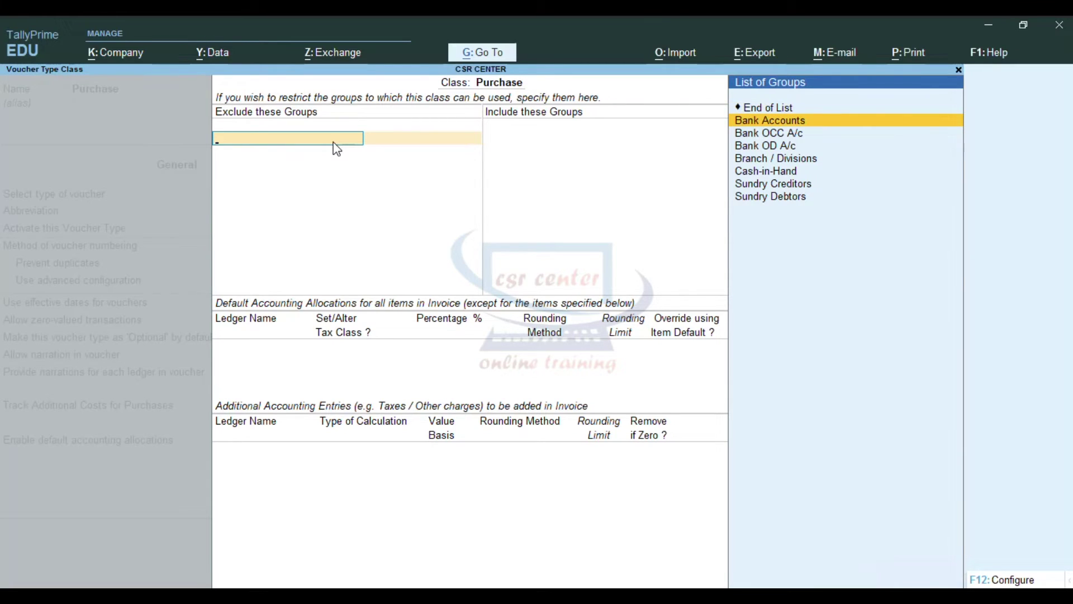
{"action": "key", "text": "Return"}
{"action": "key", "text": "Down"}
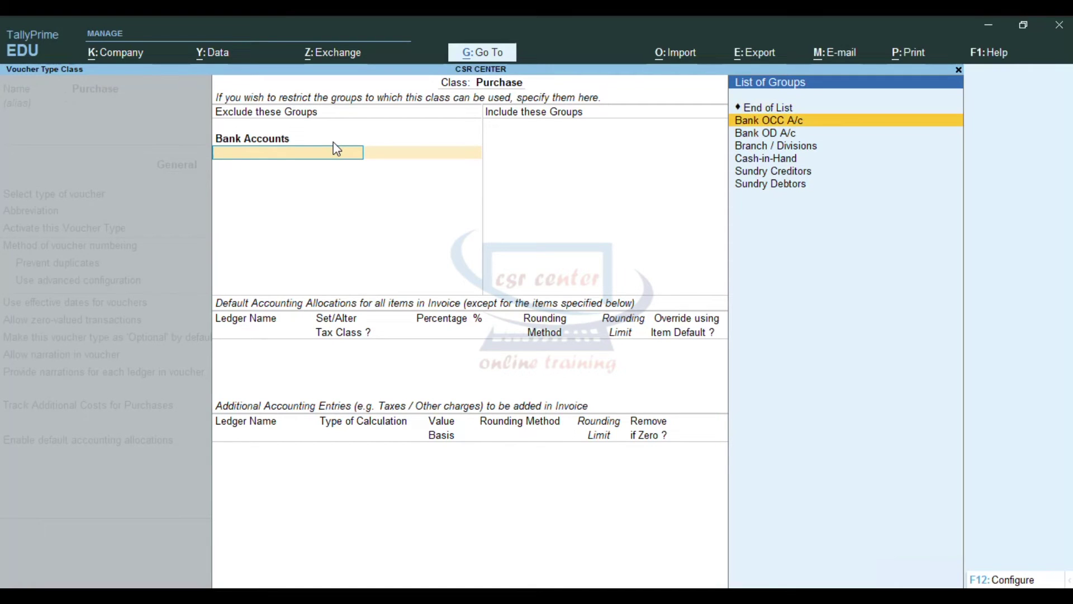
{"action": "key", "text": "Return"}
{"action": "key", "text": "Down"}
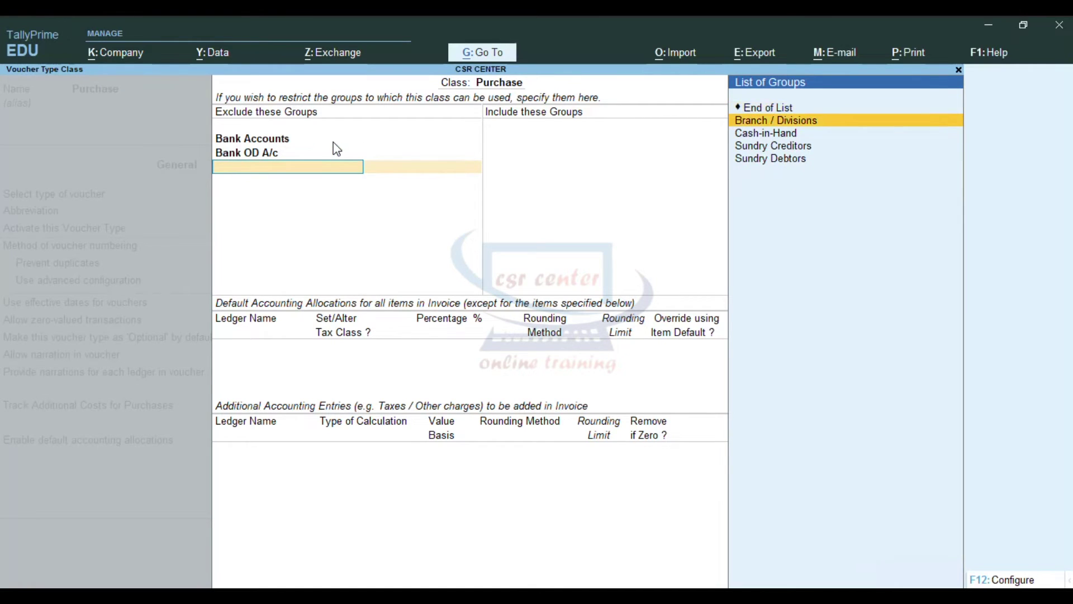
{"action": "key", "text": "Return"}
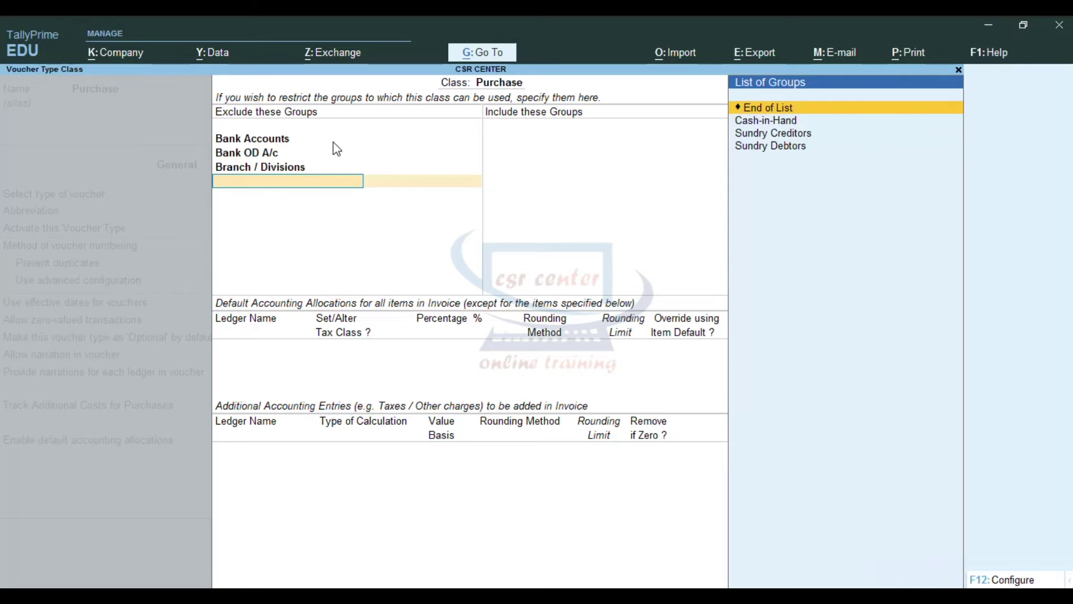
{"action": "key", "text": "Down"}
{"action": "key", "text": "Return"}
{"action": "key", "text": "Down"}
{"action": "key", "text": "Down"}
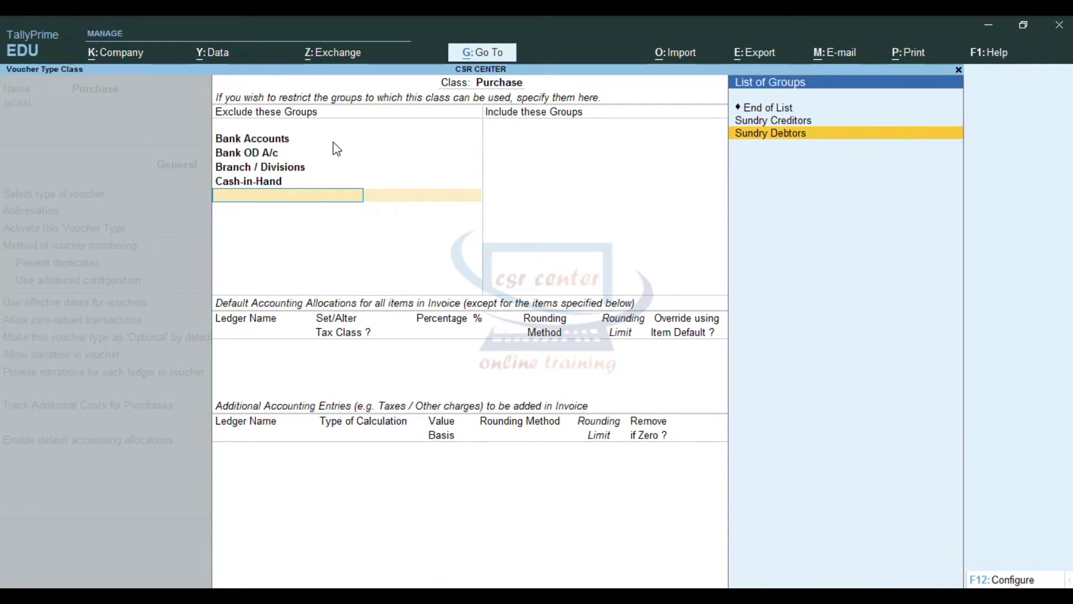
{"action": "key", "text": "Return"}
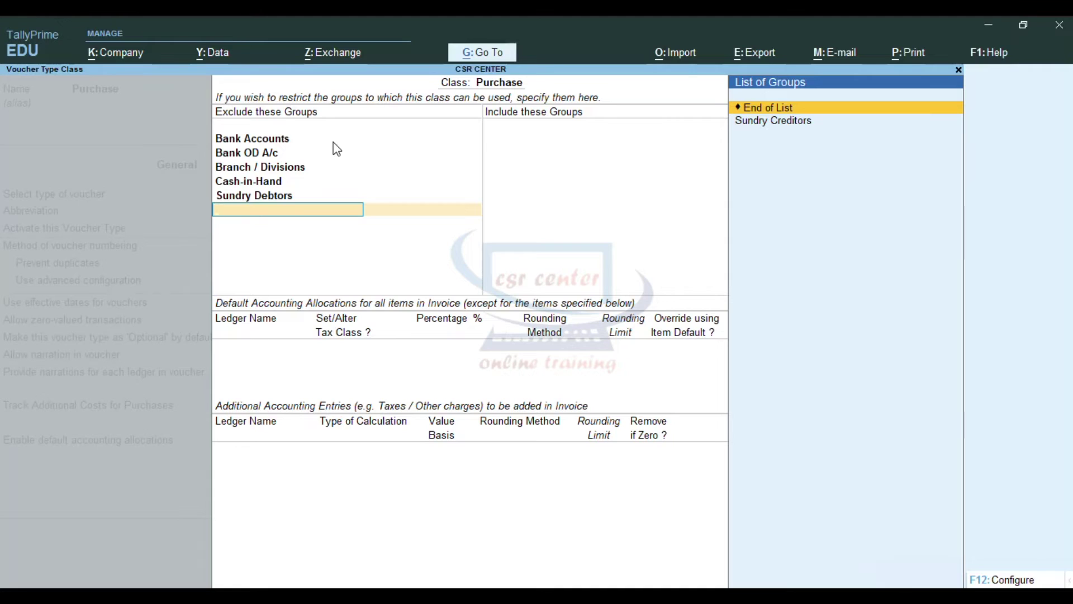
{"action": "key", "text": "Return"}
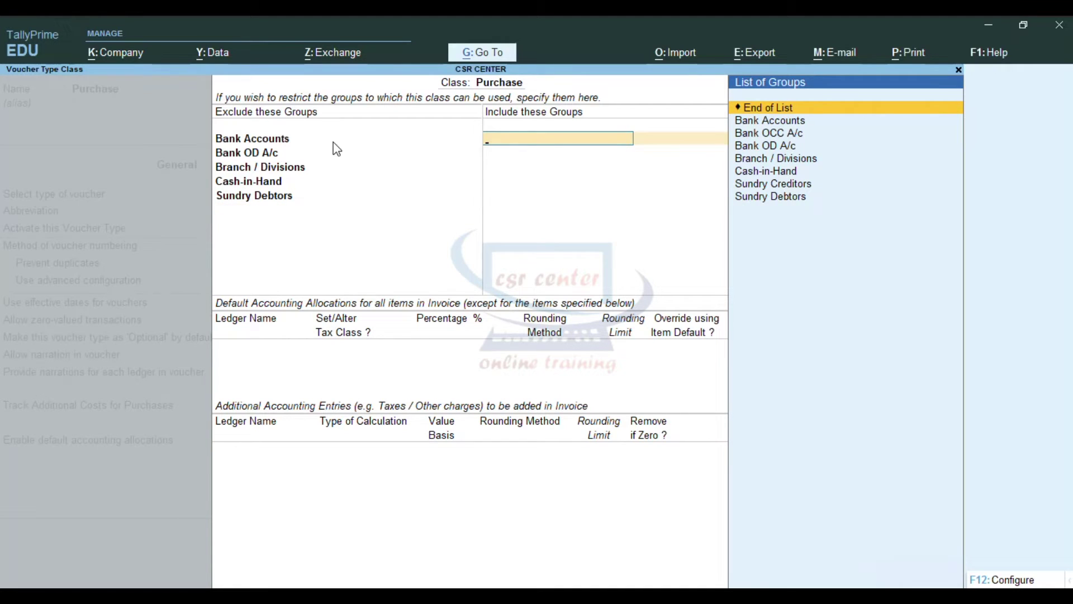
Step: Include only the Sundry Creditors group in the Purchase class
{"action": "key", "text": "Down"}
{"action": "key", "text": "Down"}
{"action": "key", "text": "Down"}
{"action": "key", "text": "Down"}
{"action": "key", "text": "Down"}
{"action": "key", "text": "Down"}
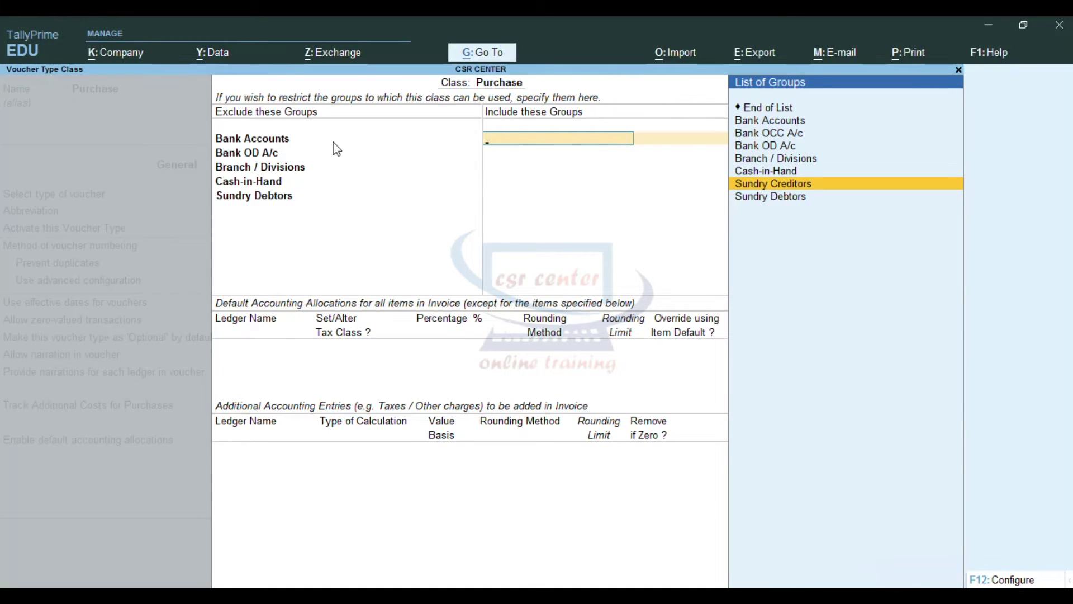
{"action": "key", "text": "Return"}
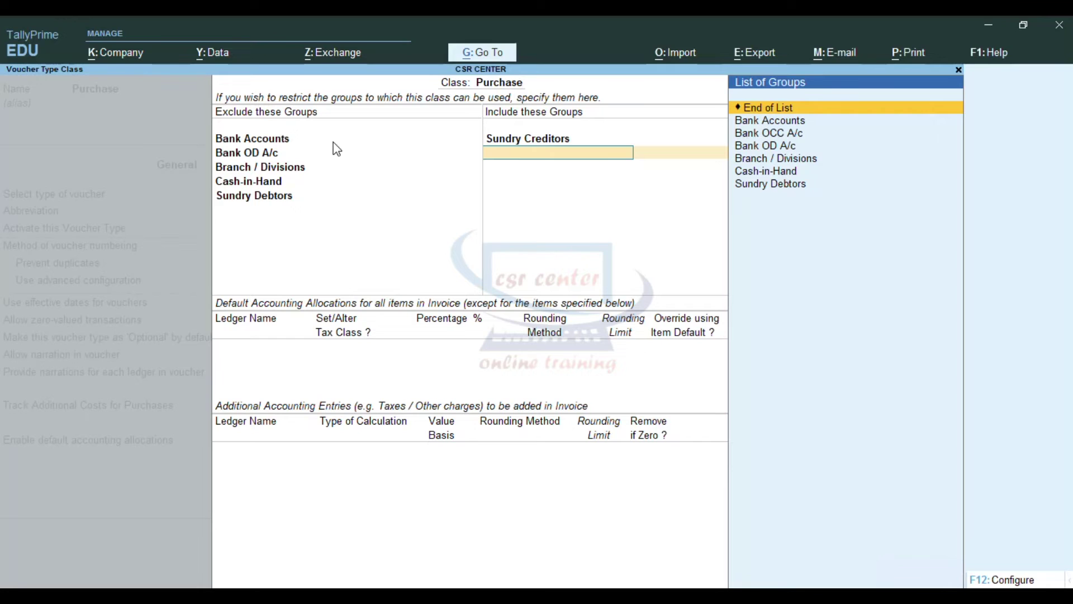
{"action": "key", "text": "Return"}
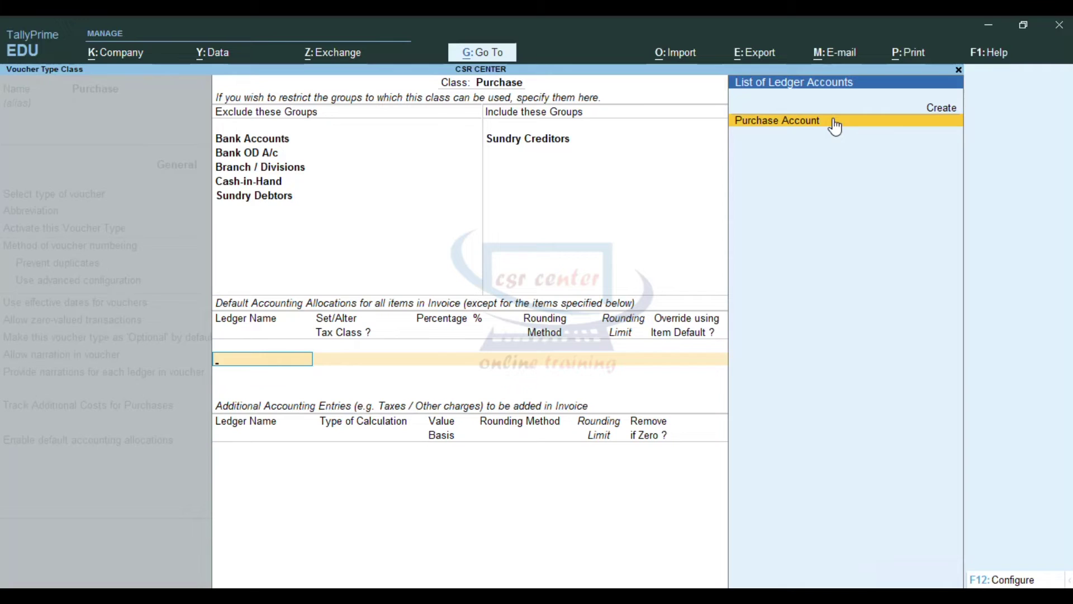
Step: Allocate all invoice items to the Purchase Account ledger at 100% by default and save the Purchase voucher type
{"action": "left_click", "coordinate": [835, 122]}
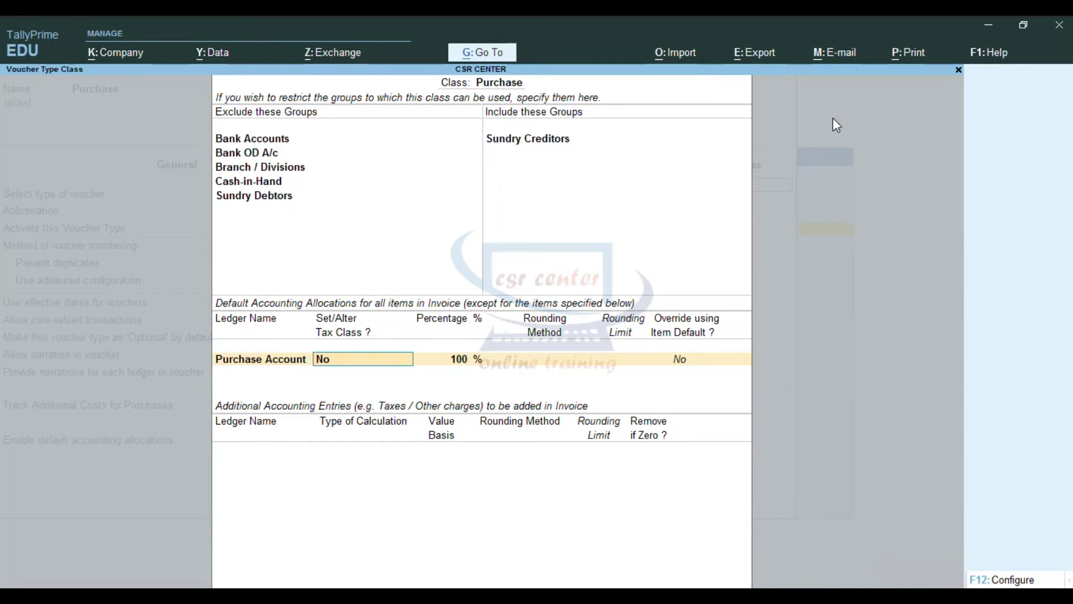
{"action": "key", "text": "Return"}
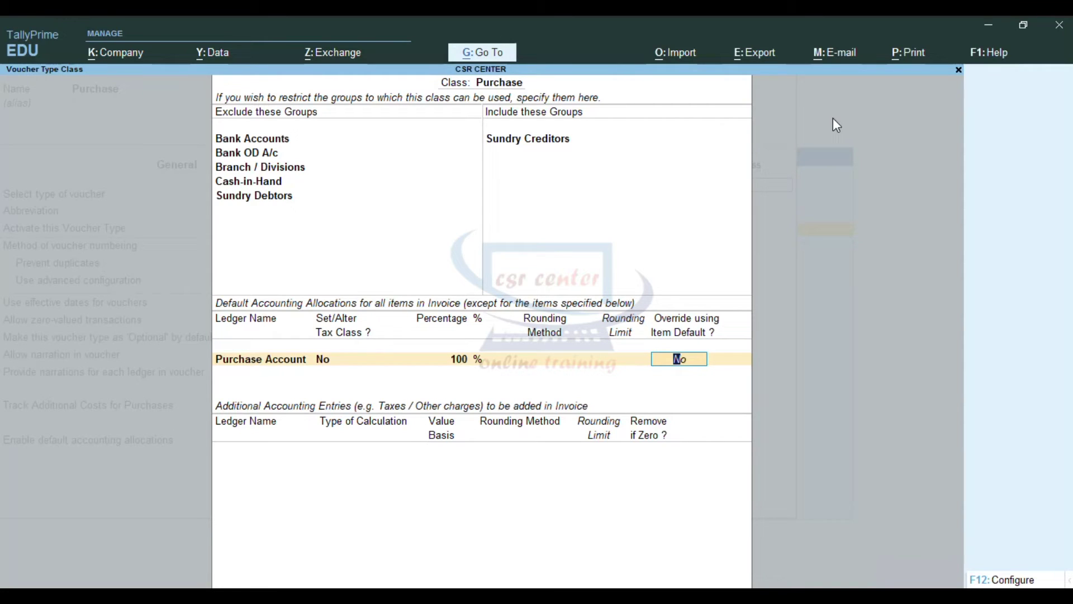
{"action": "key", "text": "Return"}
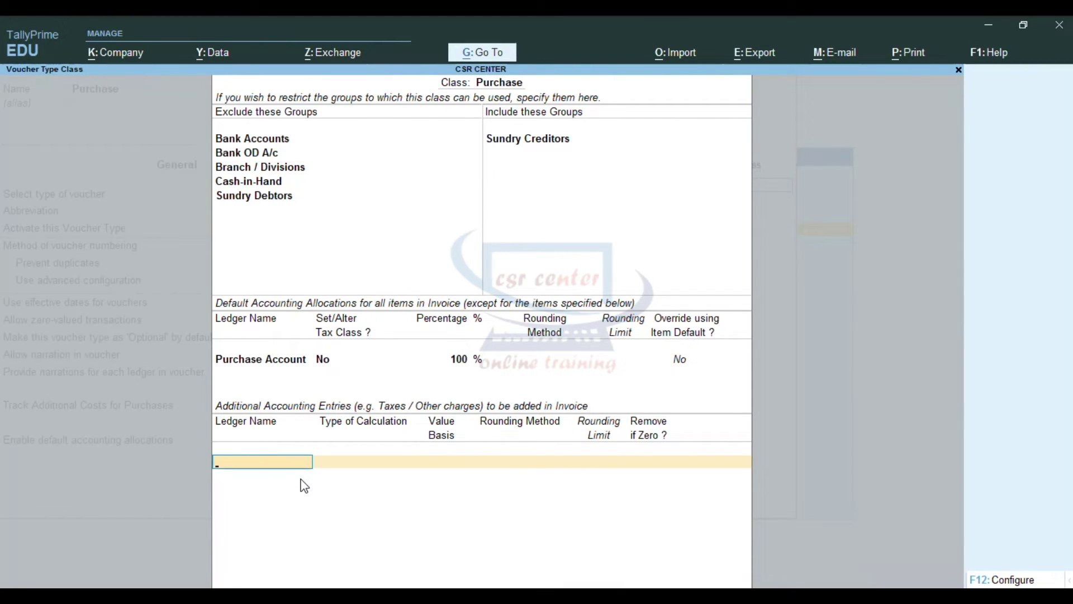
{"action": "key", "text": "Return"}
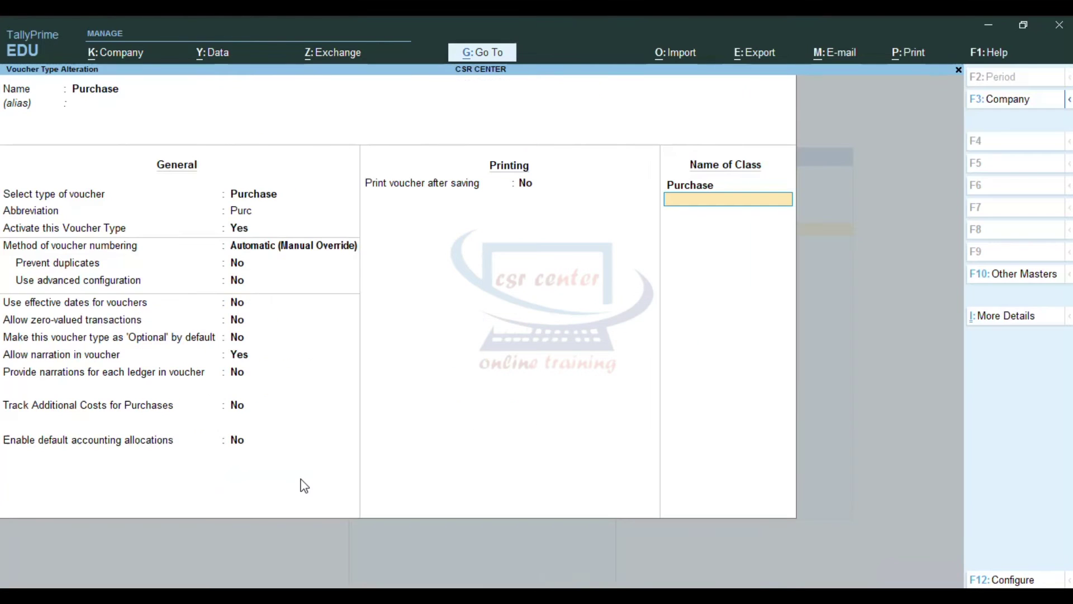
{"action": "key", "text": "Return"}
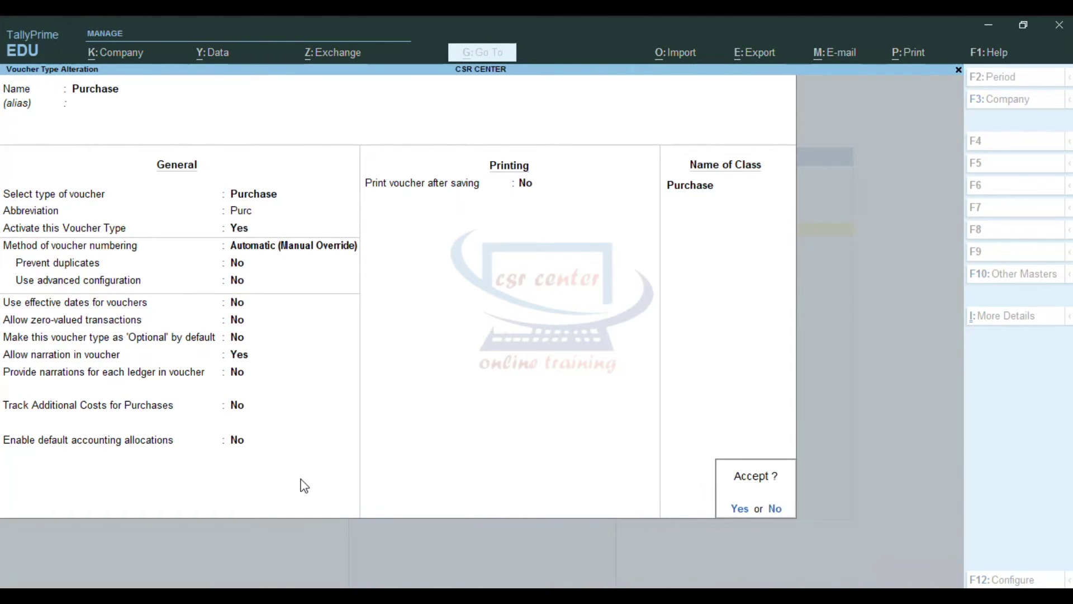
{"action": "key", "text": "y"}
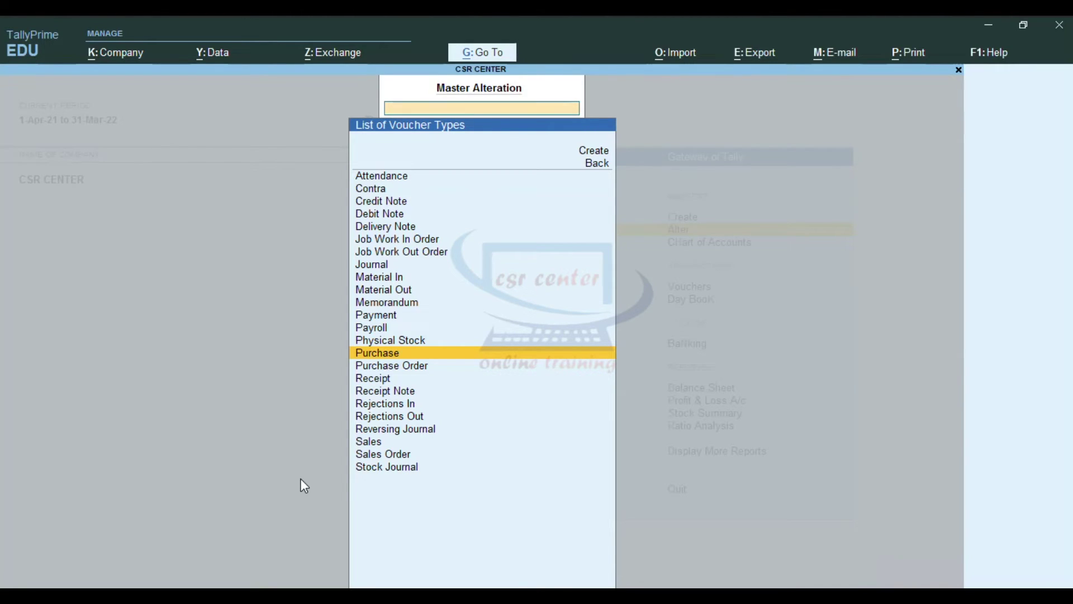
Step: Open the Sales voucher type for alteration and set its method of voucher numbering to Automatic (Manual Override)
{"action": "key", "text": "Down"}
{"action": "key", "text": "Down"}
{"action": "key", "text": "Down"}
{"action": "key", "text": "Down"}
{"action": "key", "text": "Down"}
{"action": "key", "text": "Down"}
{"action": "key", "text": "Down"}
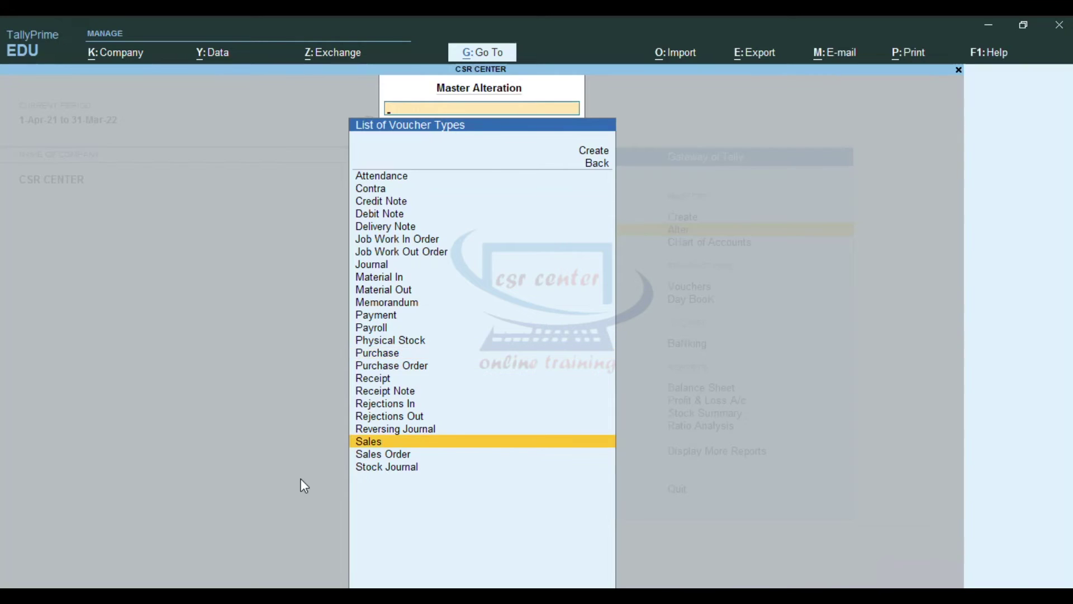
{"action": "key", "text": "Return"}
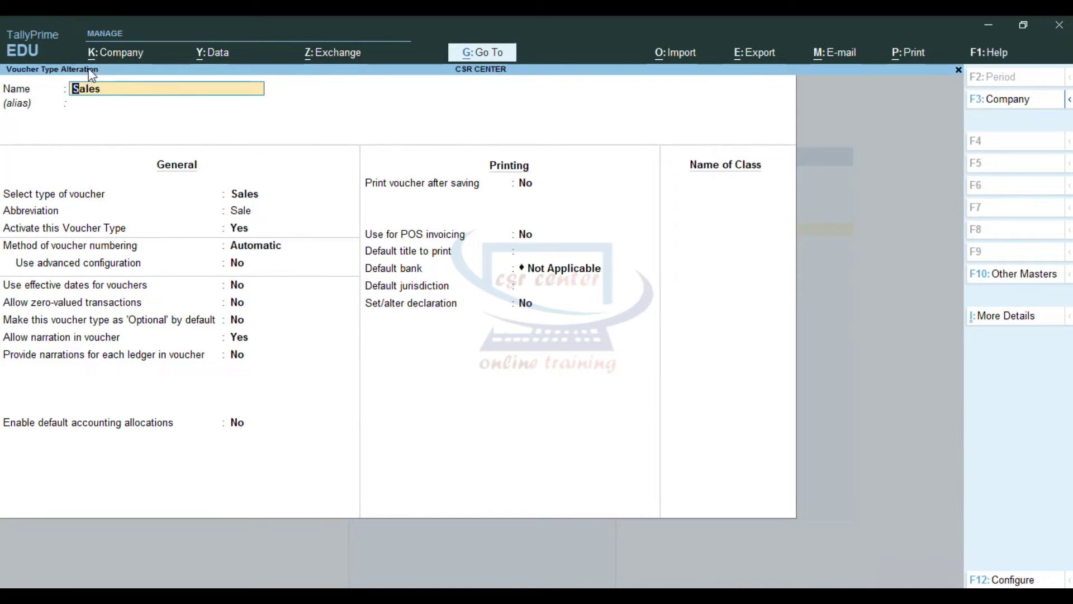
{"action": "key", "text": "Return"}
{"action": "key", "text": "Return"}
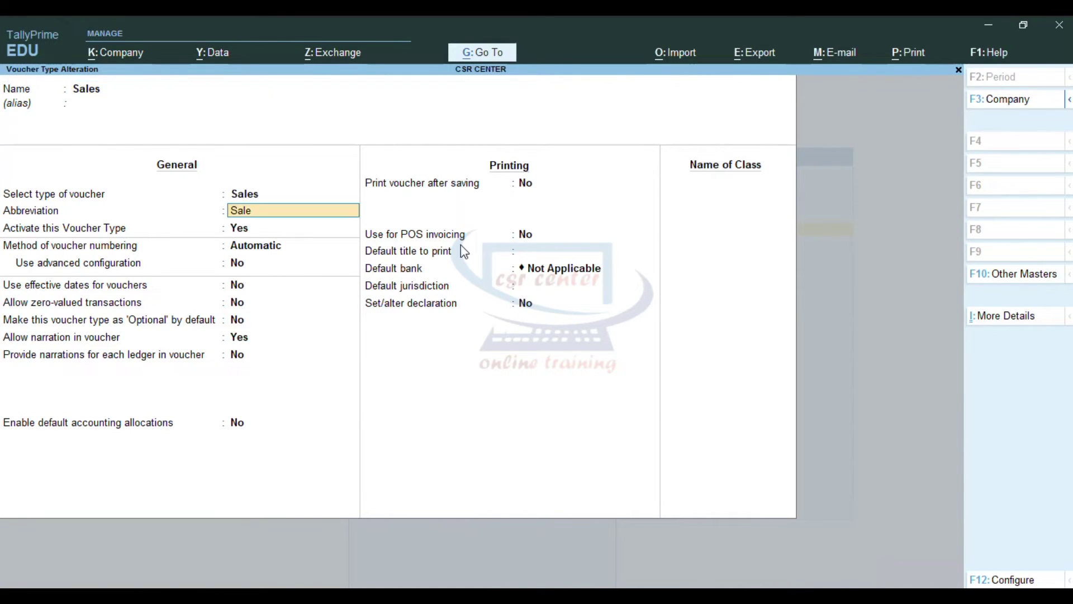
{"action": "key", "text": "Return"}
{"action": "key", "text": "Return"}
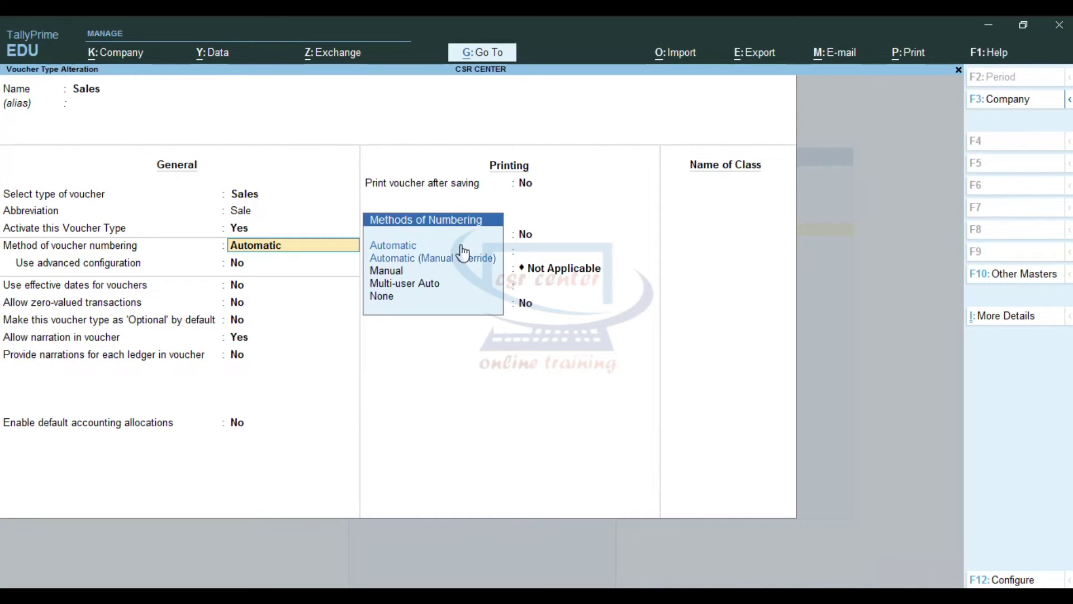
{"action": "key", "text": "Down"}
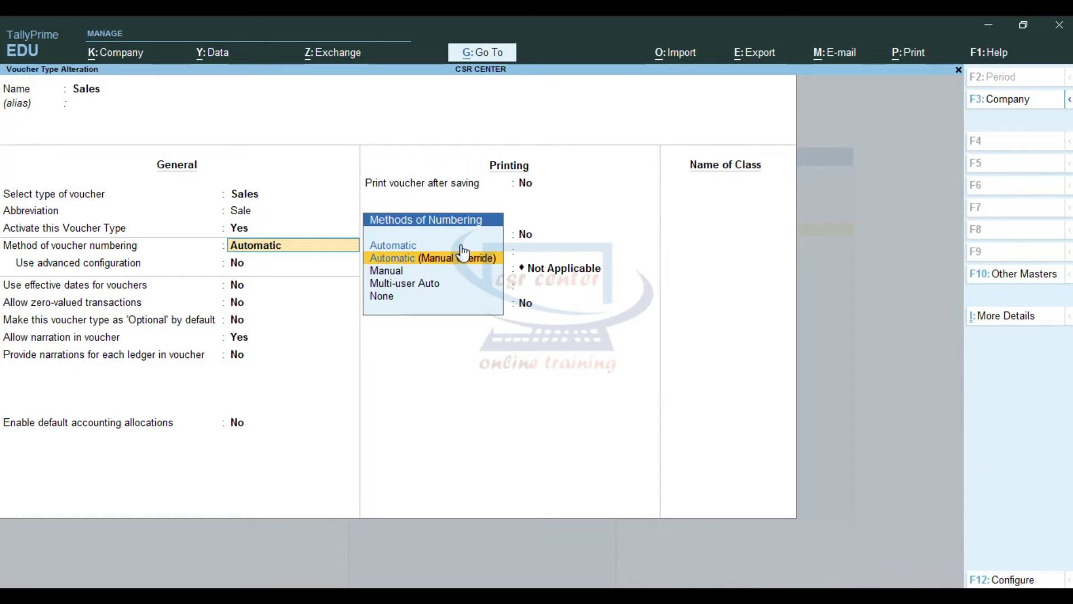
{"action": "key", "text": "Return"}
Step: Keep the remaining general settings of the Sales voucher type and set its default title to print to TAX INVOICE
{"action": "key", "text": "Return"}
{"action": "key", "text": "Return"}
{"action": "key", "text": "Return"}
{"action": "key", "text": "Return"}
{"action": "key", "text": "Return"}
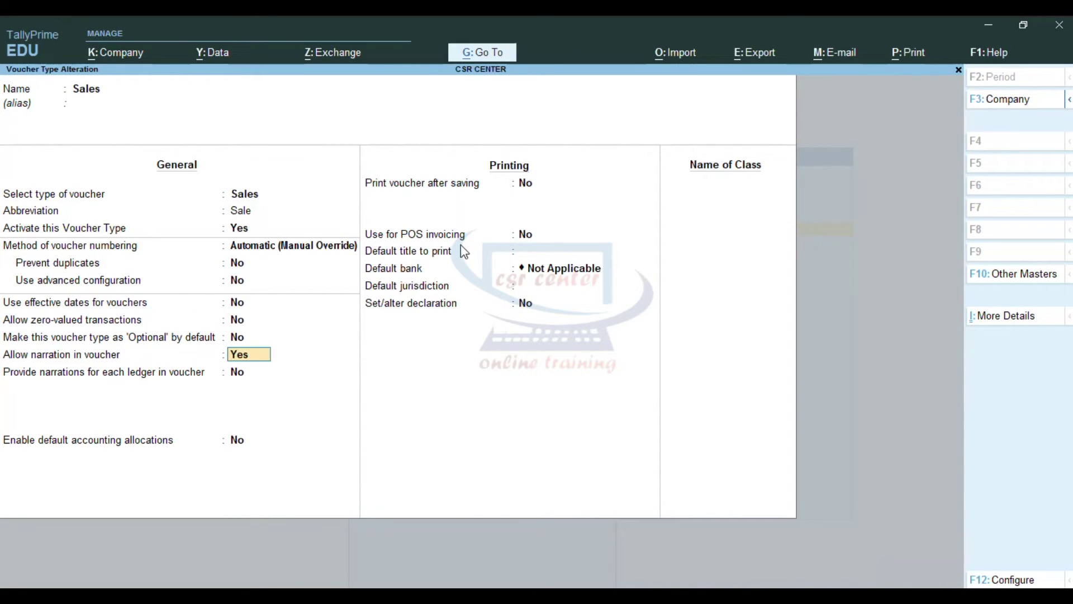
{"action": "key", "text": "Return"}
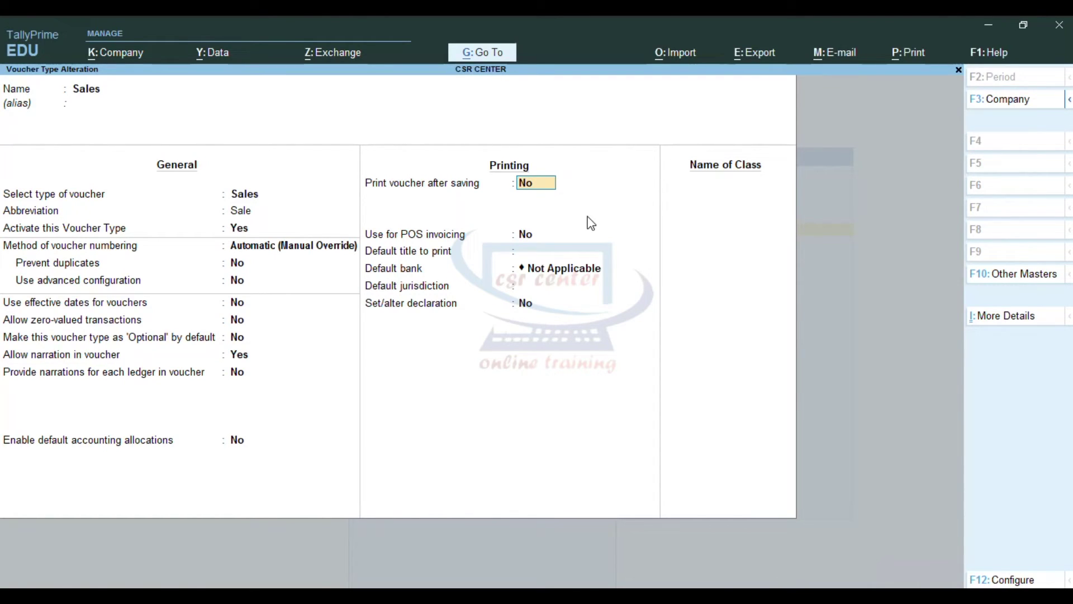
{"action": "key", "text": "Return"}
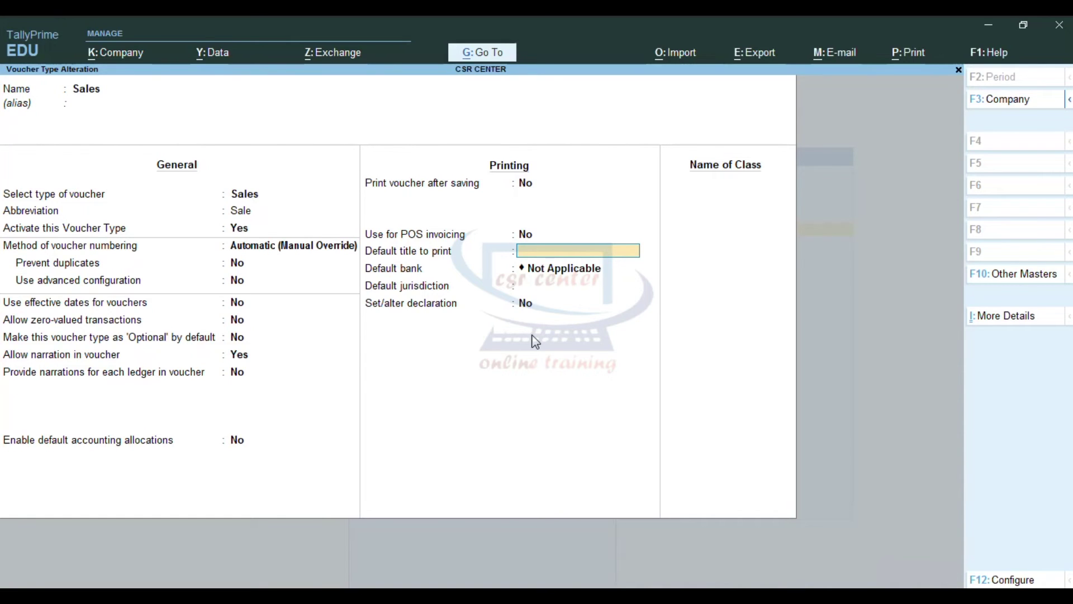
{"action": "type", "text": "TAX INVOICE"}
{"action": "key", "text": "Return"}
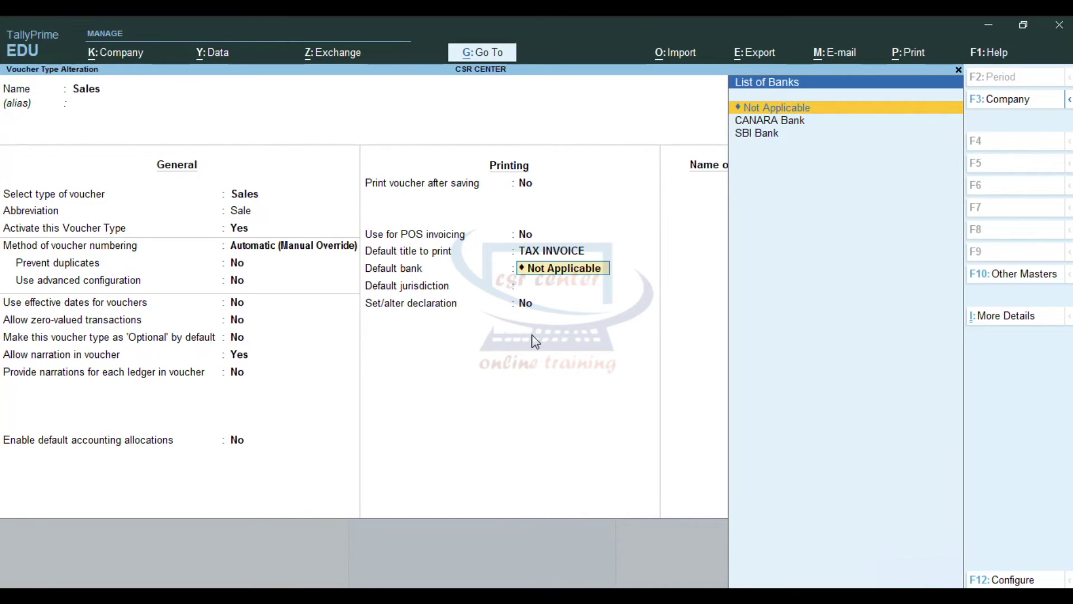
Step: Keep the default bank, jurisdiction and declaration settings and add a voucher class named SALES
{"action": "key", "text": "Return"}
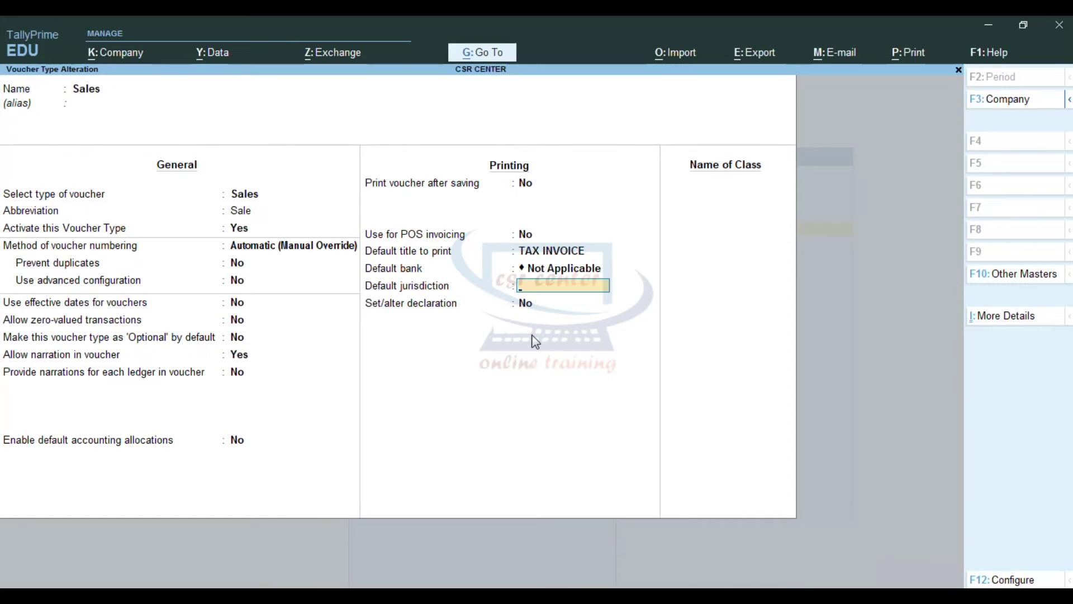
{"action": "key", "text": "Return"}
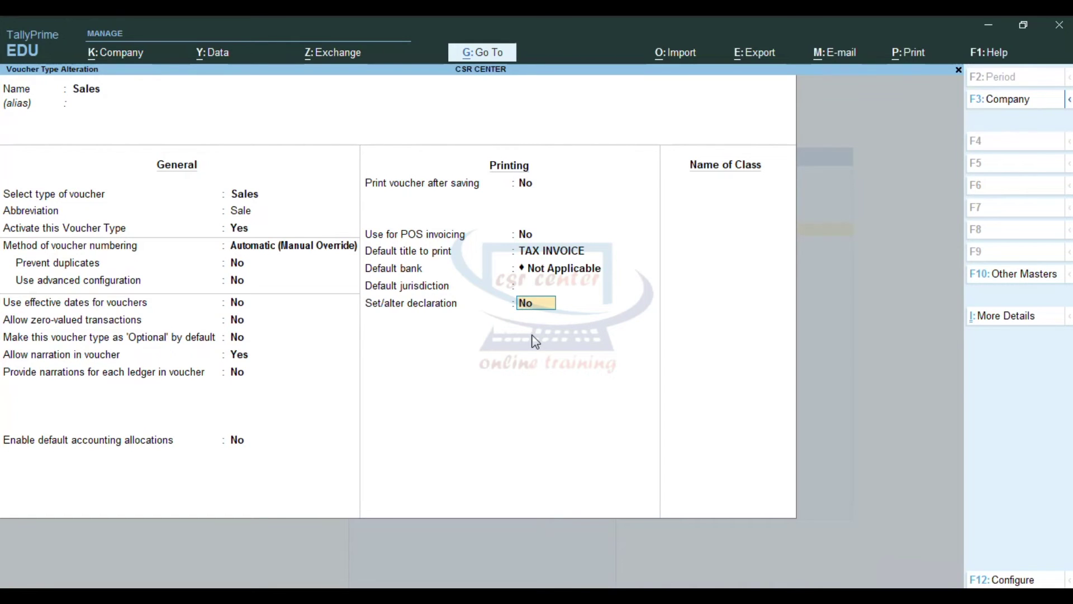
{"action": "key", "text": "Return"}
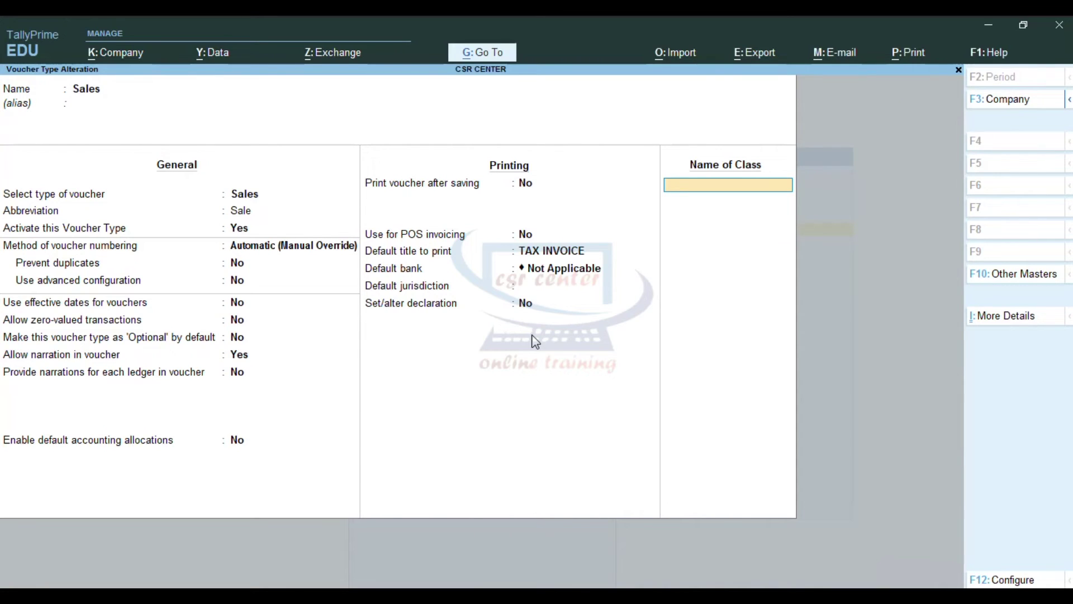
{"action": "type", "text": "SALES"}
{"action": "key", "text": "Return"}
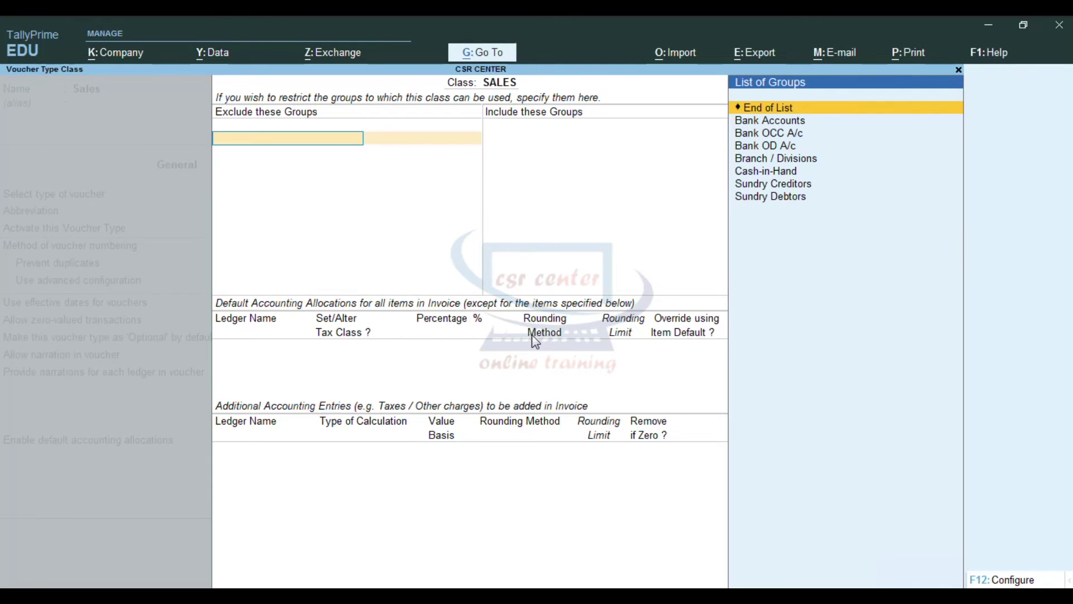
Step: Exclude the groups Bank Accounts, Bank OD A/c, Branch / Divisions, Cash-in-Hand and Sundry Creditors from the SALES class
{"action": "key", "text": "Down"}
{"action": "key", "text": "Return"}
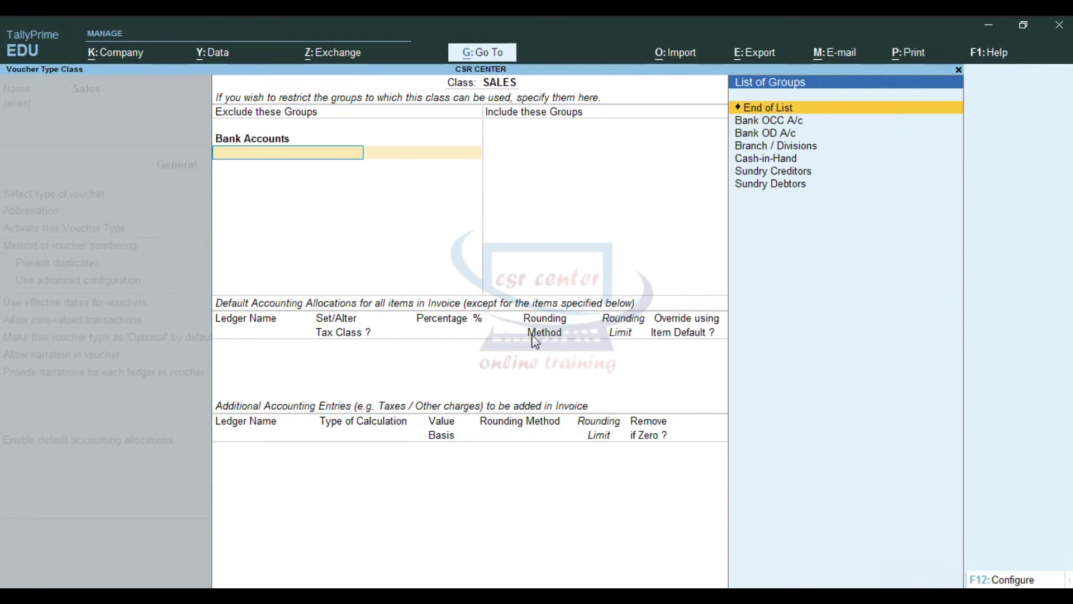
{"action": "key", "text": "Down"}
{"action": "key", "text": "Down"}
{"action": "key", "text": "Return"}
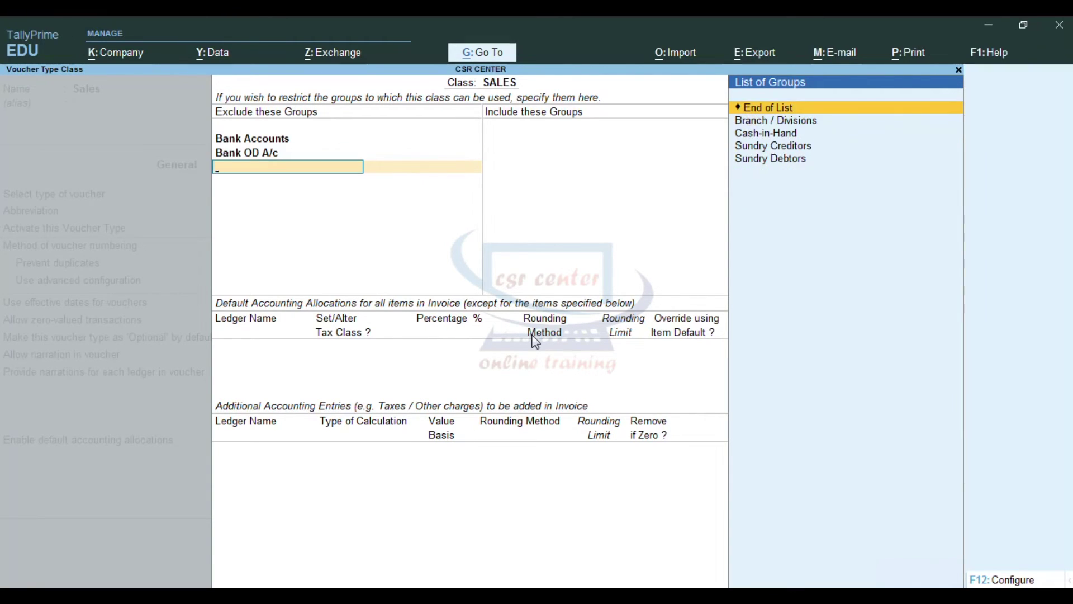
{"action": "key", "text": "Down"}
{"action": "key", "text": "Return"}
{"action": "key", "text": "Down"}
{"action": "key", "text": "Return"}
{"action": "key", "text": "Down"}
{"action": "key", "text": "Return"}
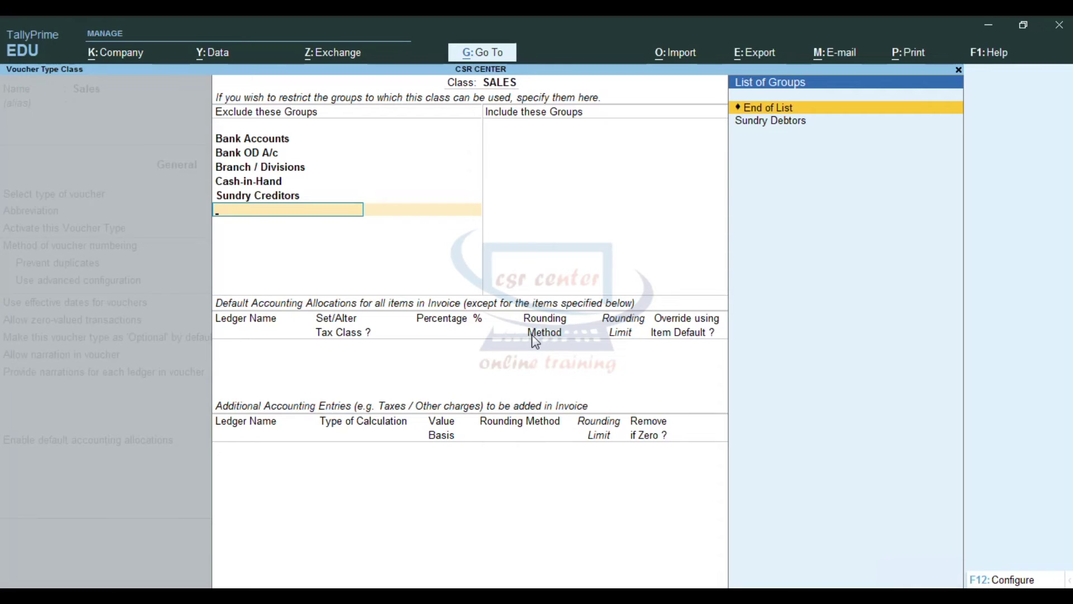
{"action": "key", "text": "Return"}
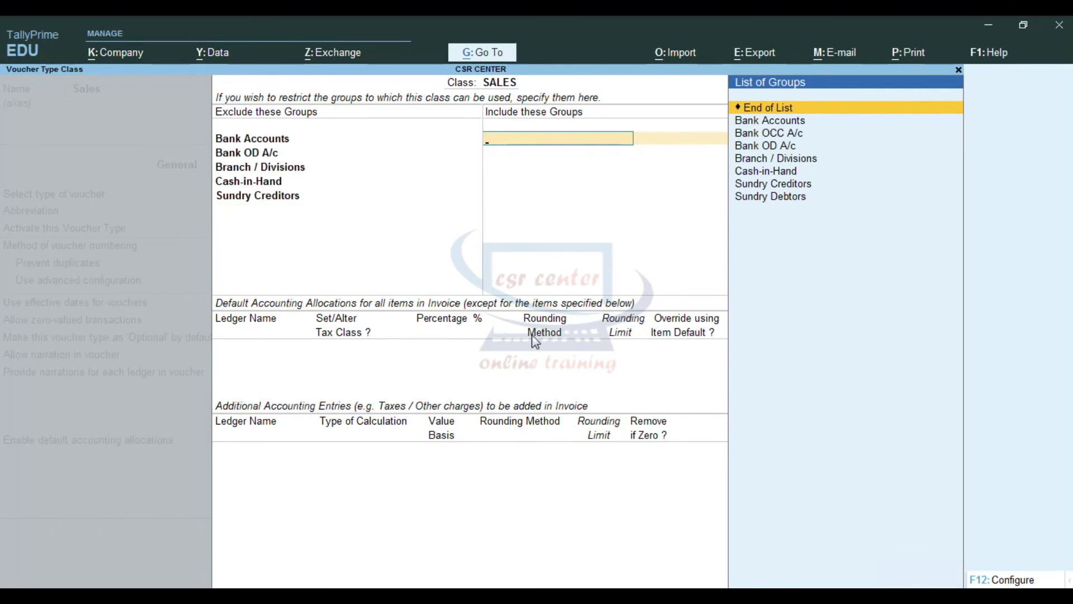
Step: Include only the Sundry Debtors group in the SALES class
{"action": "key", "text": "Down"}
{"action": "key", "text": "Down"}
{"action": "key", "text": "Down"}
{"action": "key", "text": "Down"}
{"action": "key", "text": "Down"}
{"action": "key", "text": "Down"}
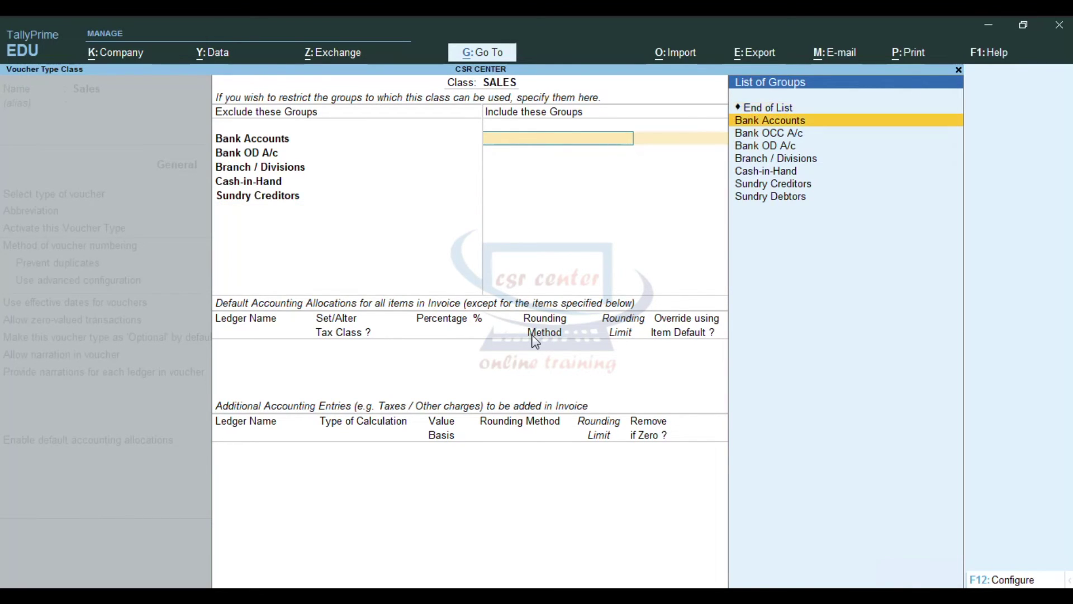
{"action": "key", "text": "Down"}
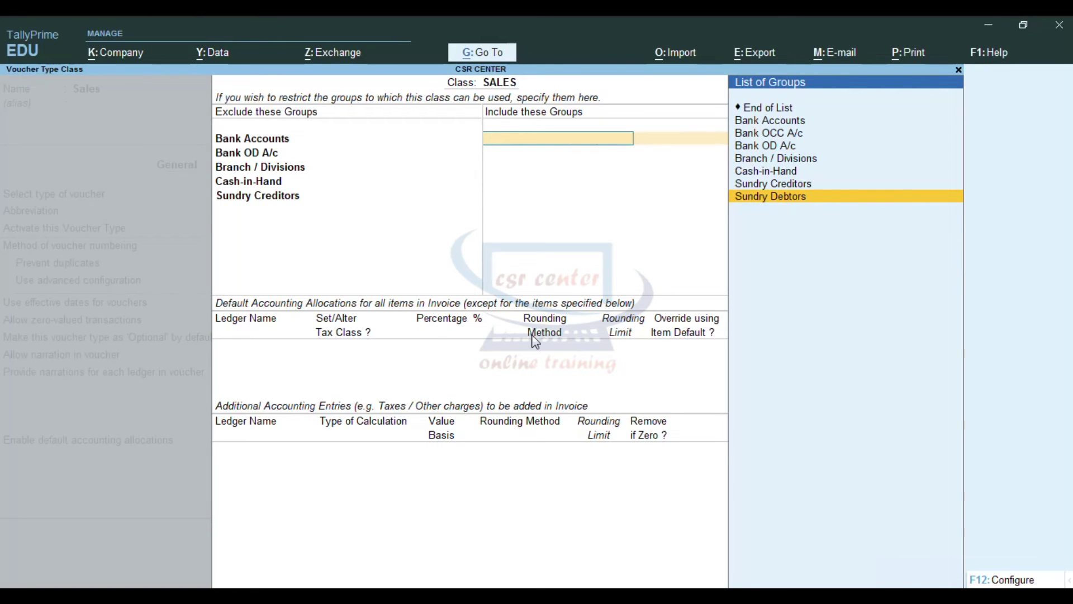
{"action": "key", "text": "Return"}
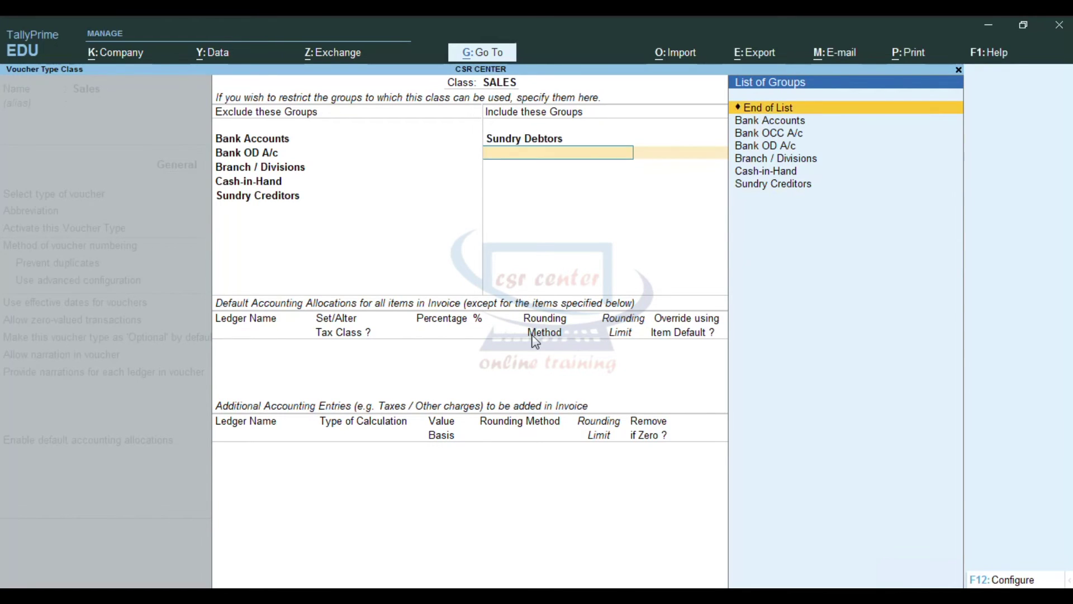
{"action": "key", "text": "Return"}
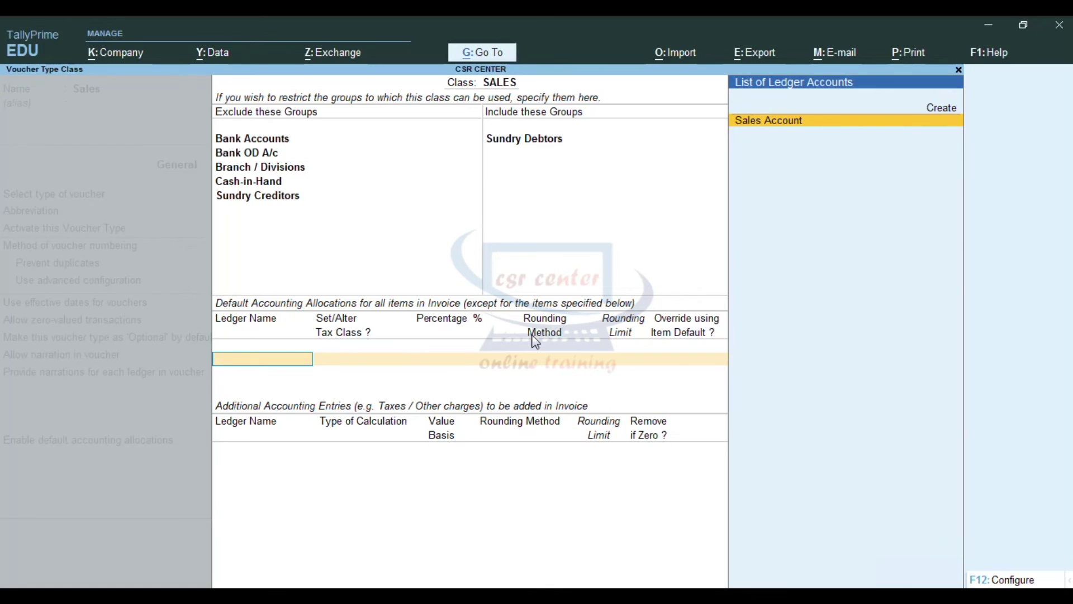
Step: Allocate all invoice items to the Sales Account ledger at 100% by default and save the Sales voucher type
{"action": "key", "text": "Return"}
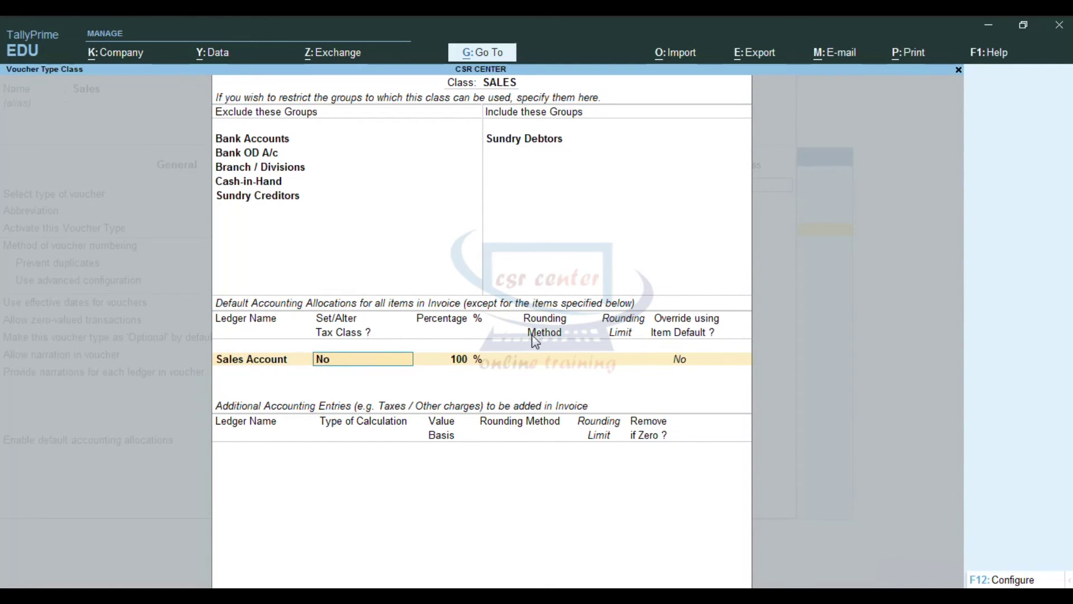
{"action": "key", "text": "Return"}
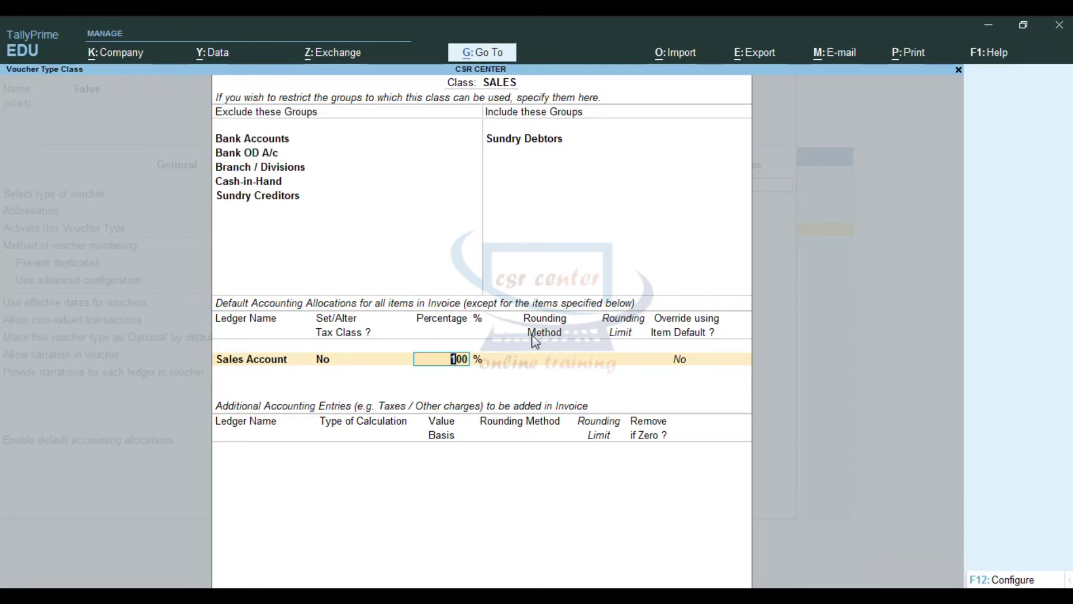
{"action": "key", "text": "Return"}
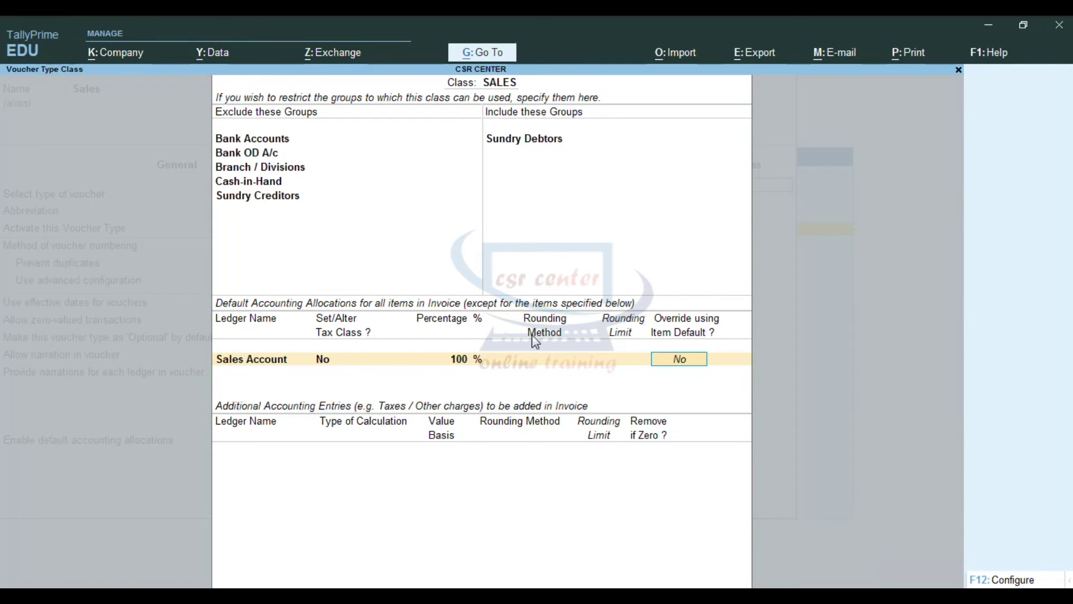
{"action": "key", "text": "Return"}
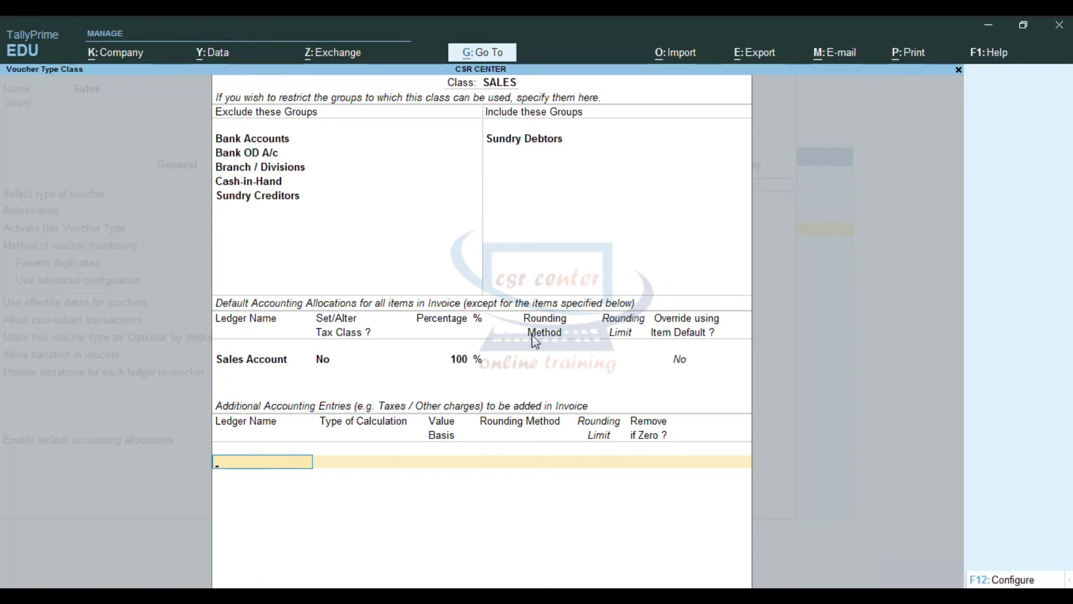
{"action": "key", "text": "Return"}
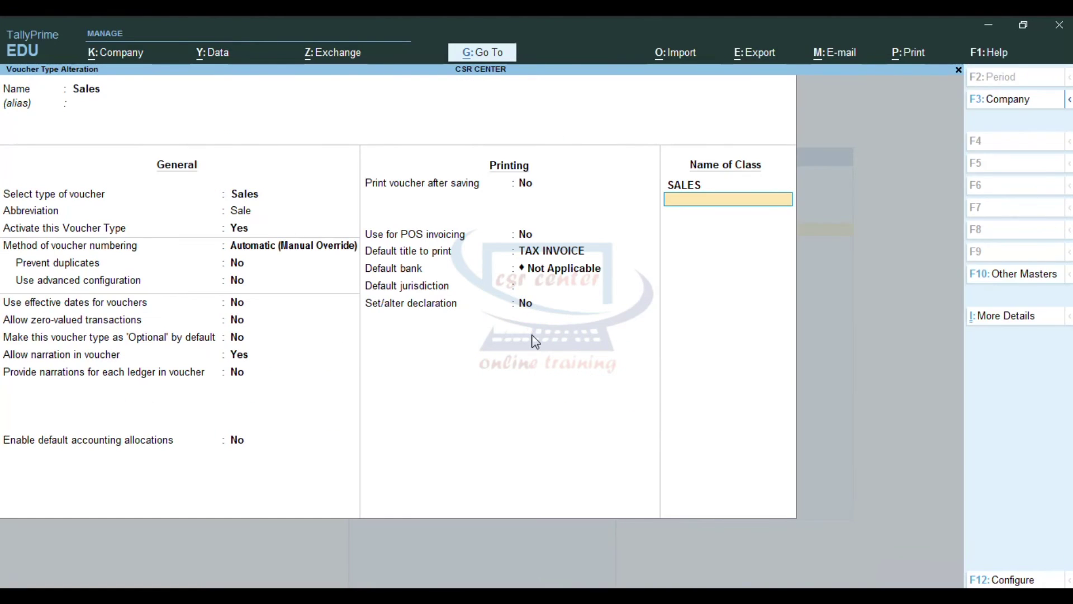
{"action": "key", "text": "Return"}
{"action": "key", "text": "Return"}
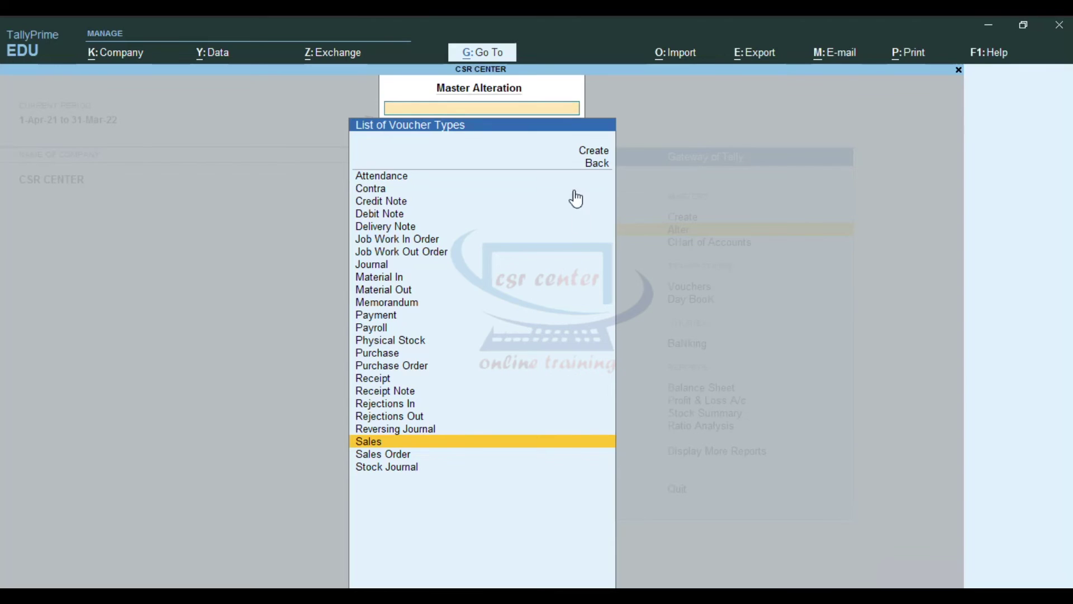
Step: Start a new voucher type named IGST Sales, based on the Sales type of voucher
{"action": "left_click", "coordinate": [595, 156]}
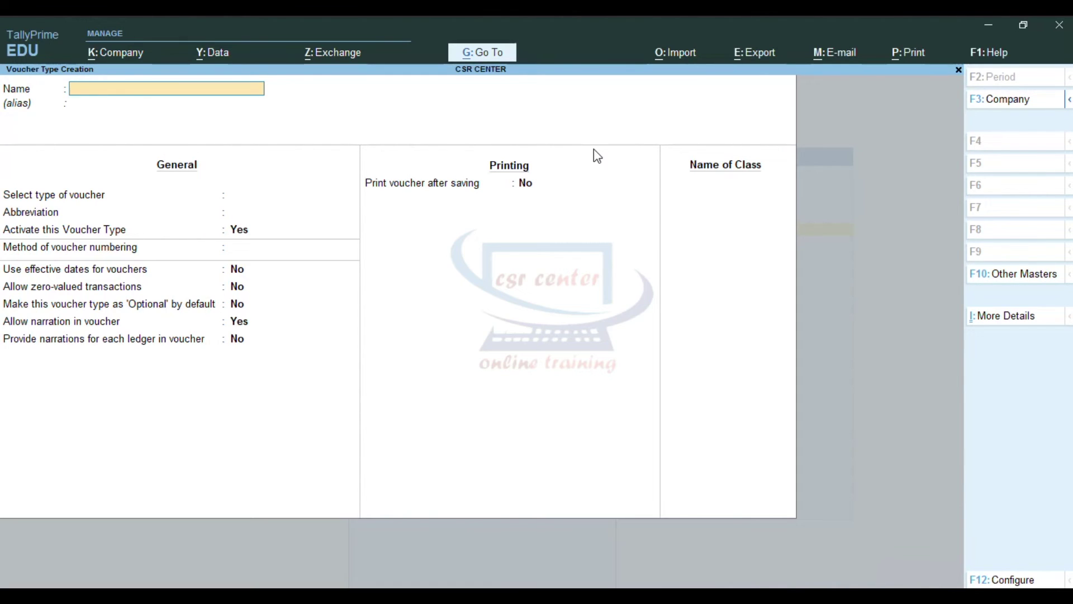
{"action": "type", "text": "IGST Sales"}
{"action": "key", "text": "Return"}
{"action": "key", "text": "Return"}
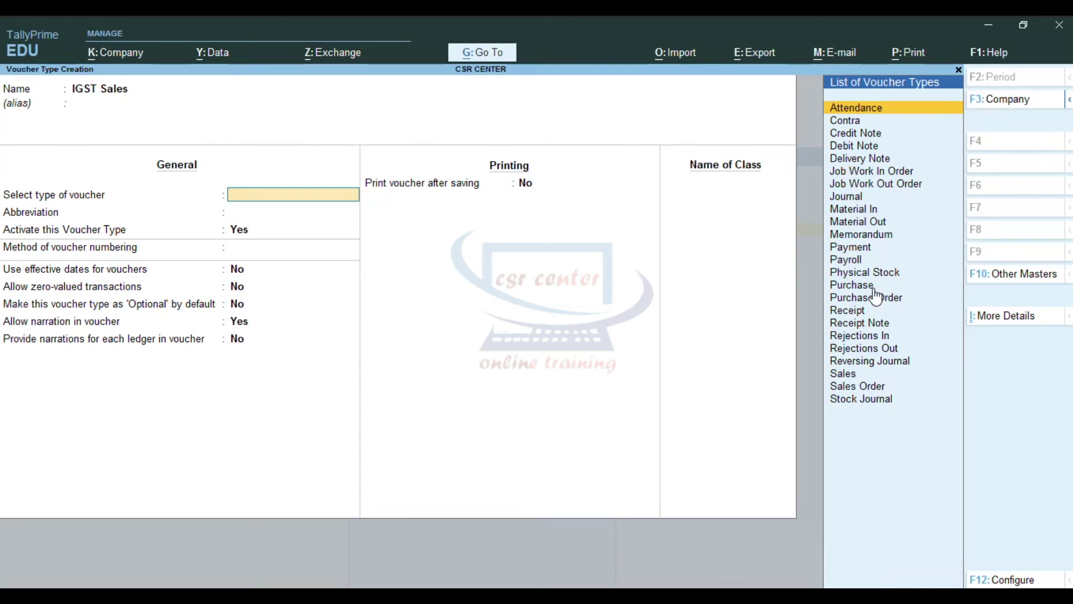
{"action": "left_click", "coordinate": [848, 375]}
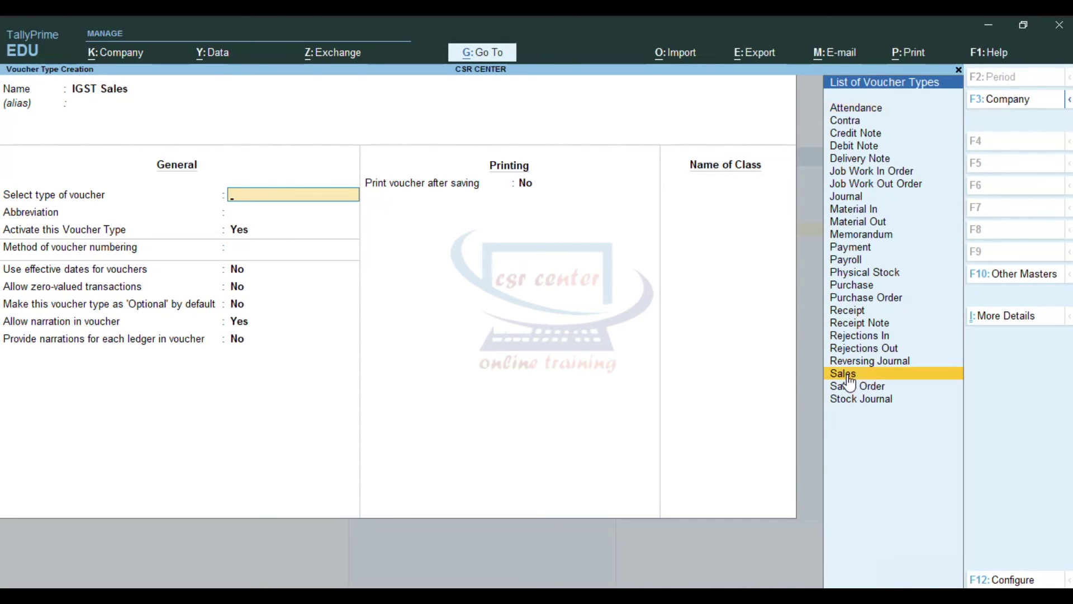
{"action": "left_click", "coordinate": [846, 375]}
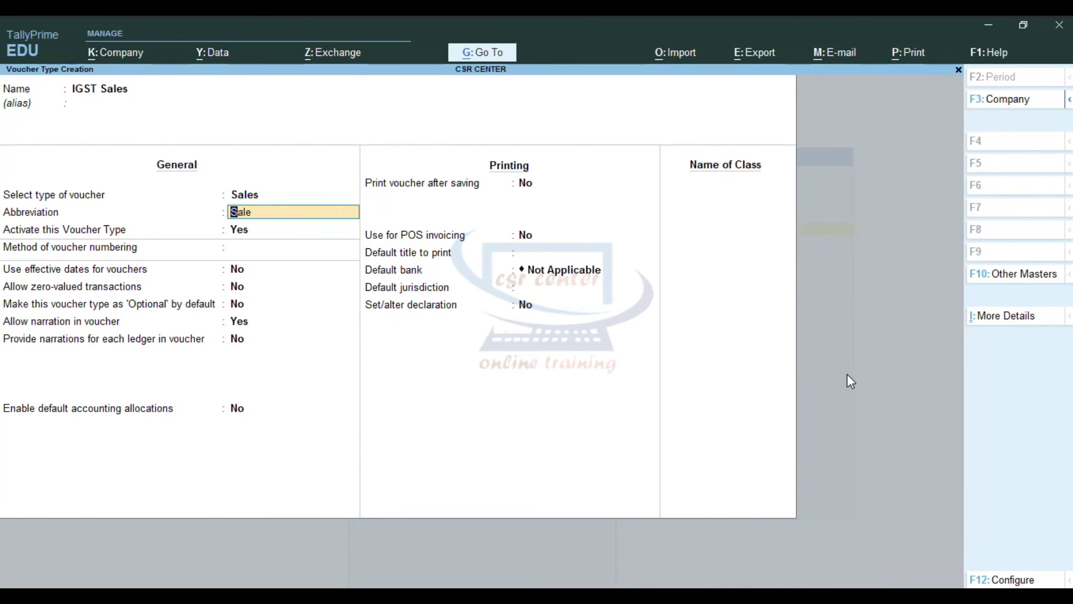
Step: Keep the abbreviation Sale and set the IGST Sales numbering method to Automatic (Manual Override)
{"action": "key", "text": "Return"}
{"action": "key", "text": "Return"}
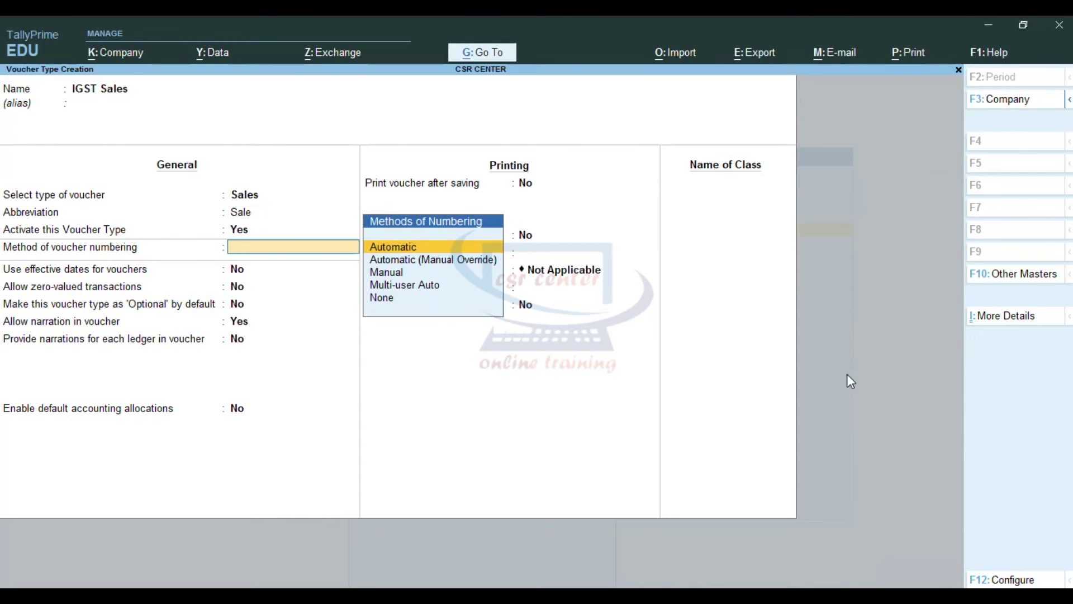
{"action": "key", "text": "Down"}
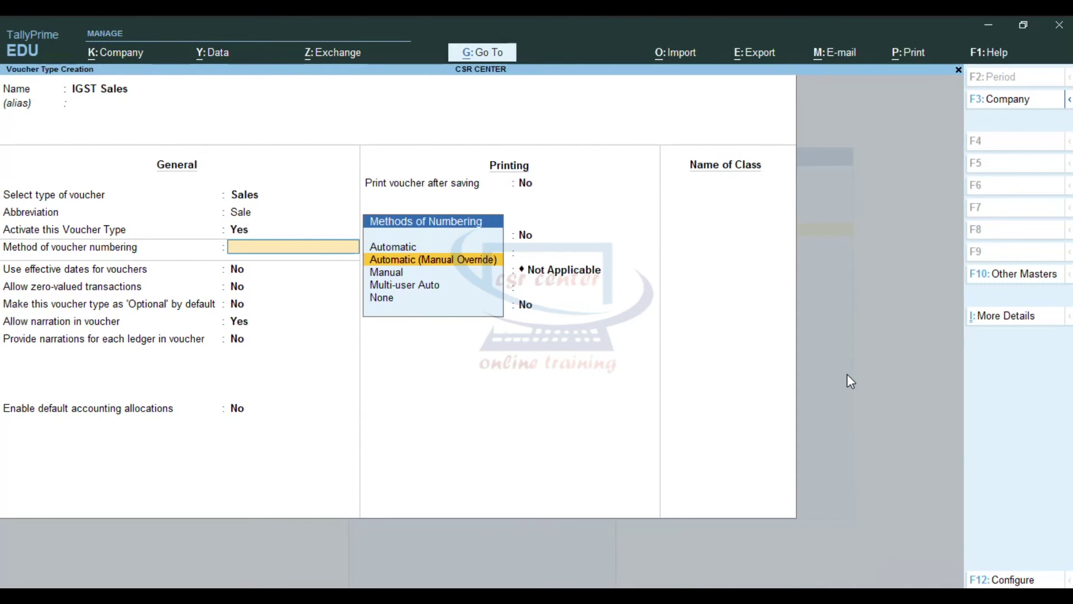
{"action": "key", "text": "Return"}
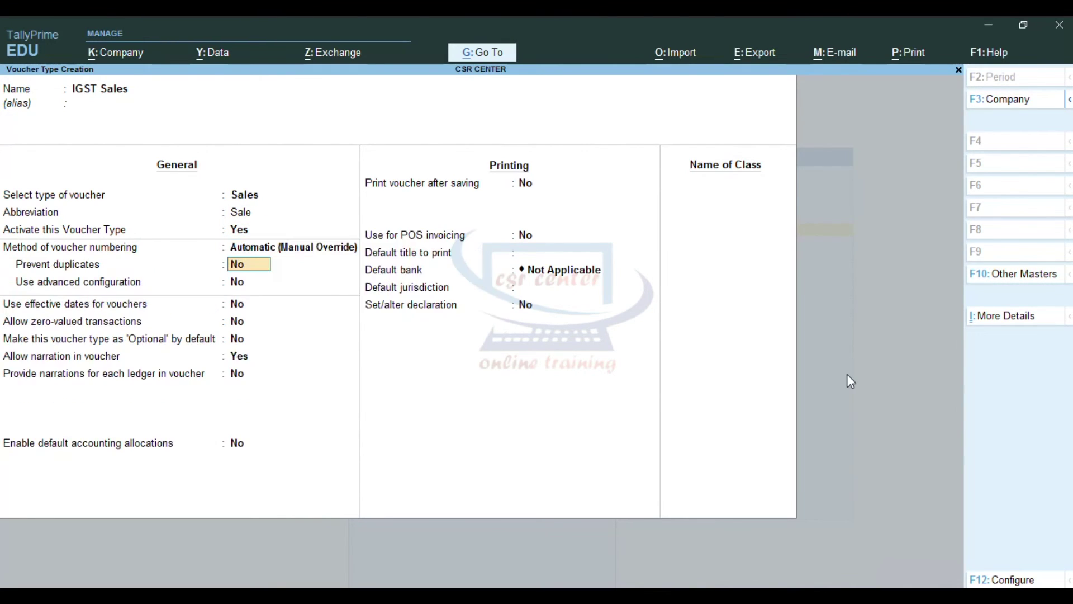
Step: Keep the remaining general options at their defaults and leave printing after saving and POS invoicing set to No
{"action": "key", "text": "Return"}
{"action": "key", "text": "Return"}
{"action": "key", "text": "Return"}
{"action": "key", "text": "Return"}
{"action": "key", "text": "Return"}
{"action": "key", "text": "Return"}
{"action": "key", "text": "Return"}
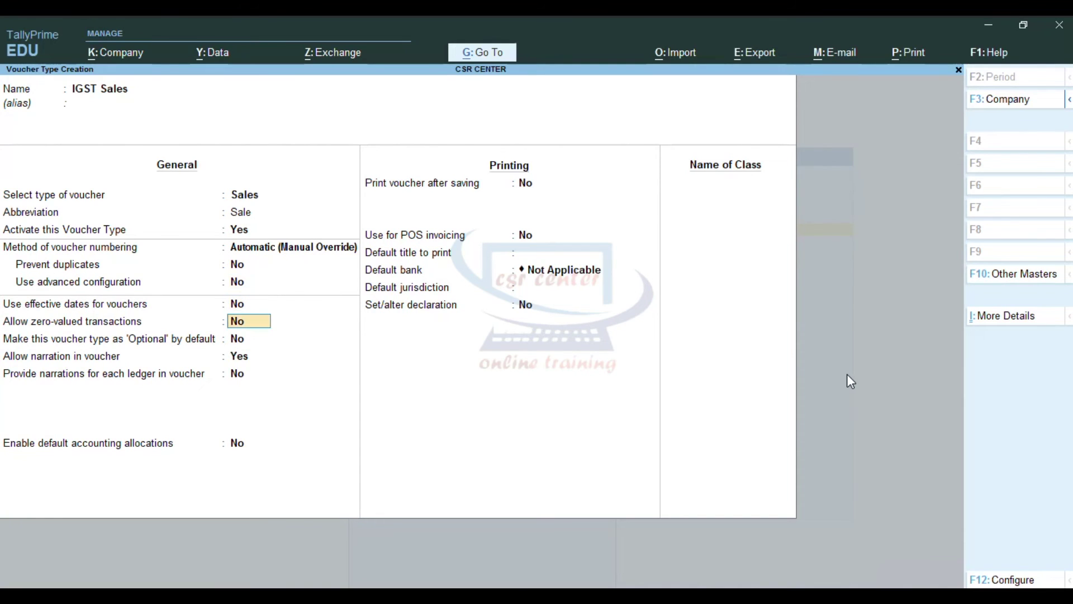
{"action": "key", "text": "Return"}
{"action": "key", "text": "Return"}
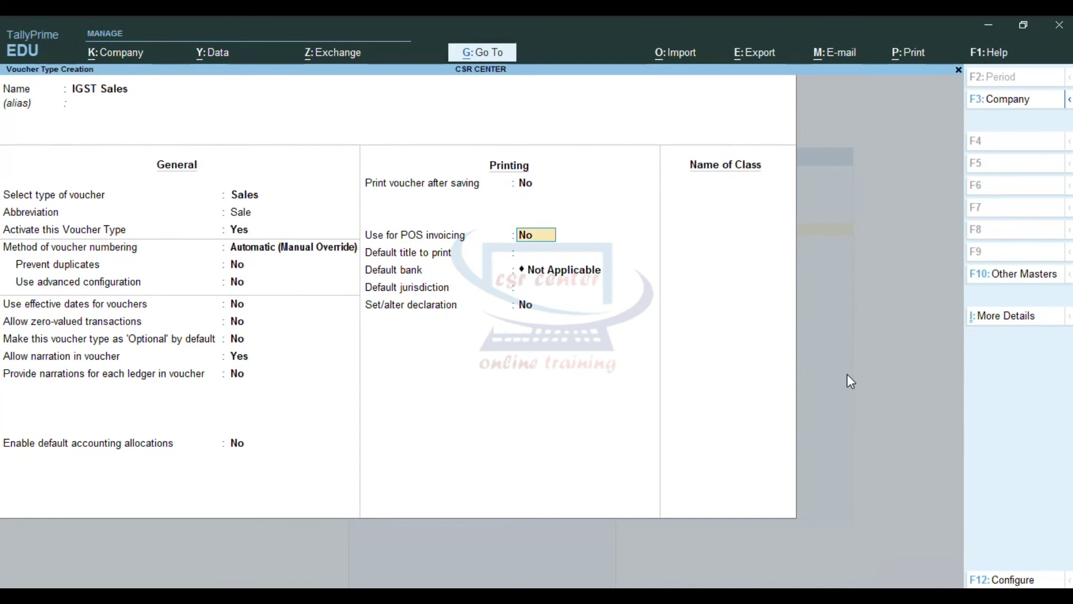
{"action": "key", "text": "Up"}
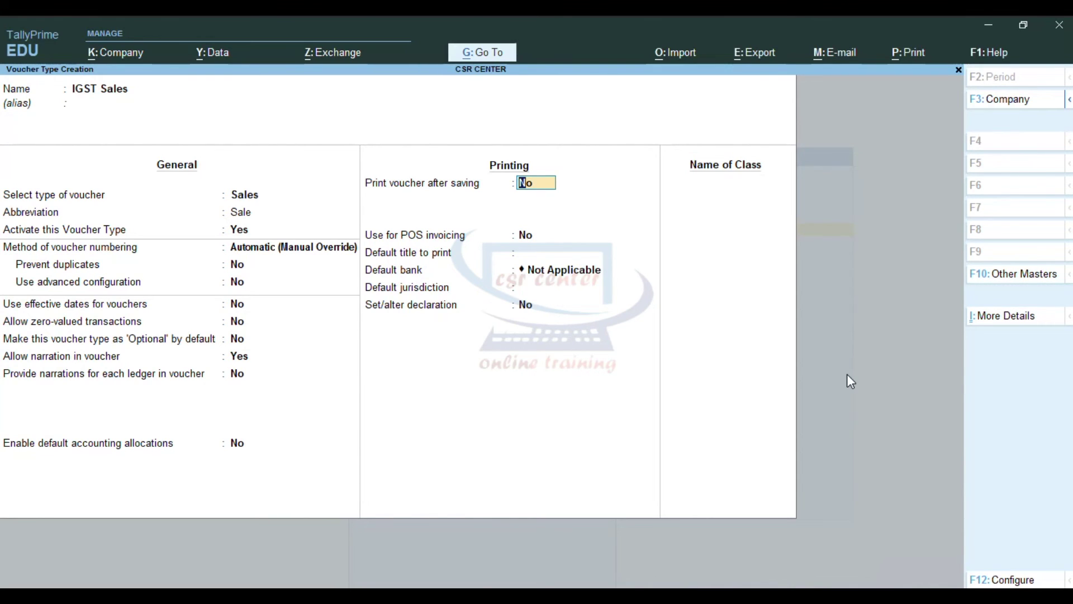
{"action": "key", "text": "Return"}
{"action": "key", "text": "Return"}
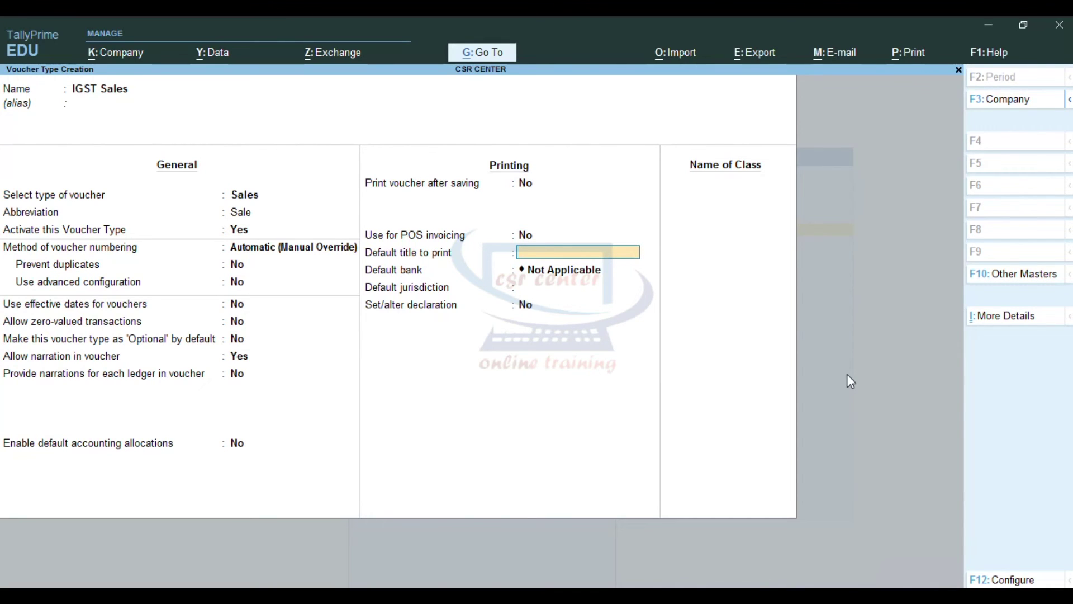
Step: Set the default title to print to TAX INVOICE, keeping the default bank Not Applicable and the declaration option No
{"action": "type", "text": "TAX INVOICE"}
{"action": "key", "text": "Return"}
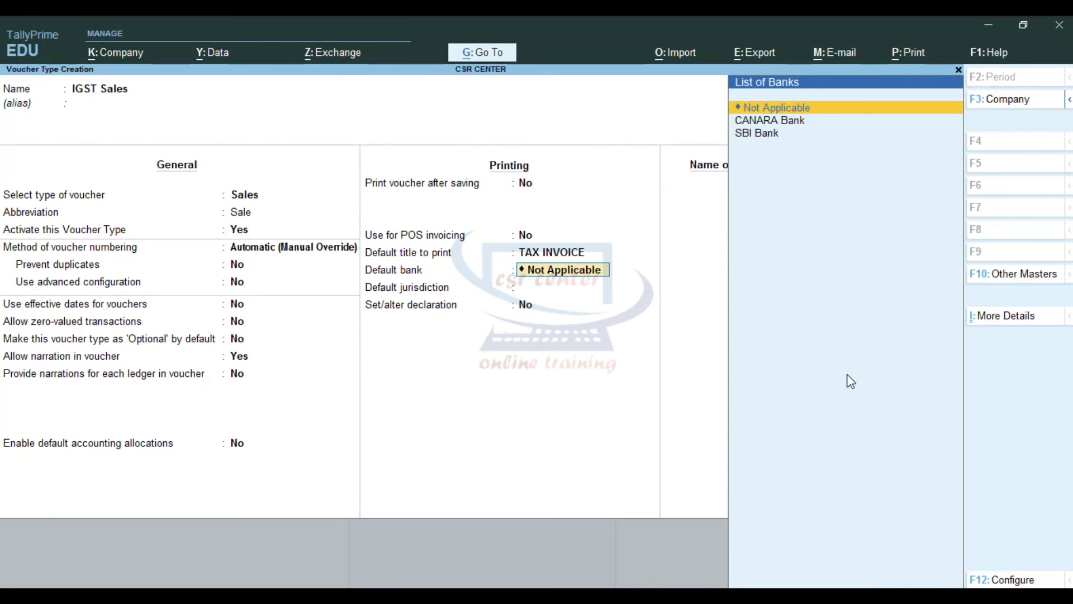
{"action": "key", "text": "Return"}
{"action": "key", "text": "Return"}
{"action": "key", "text": "Return"}
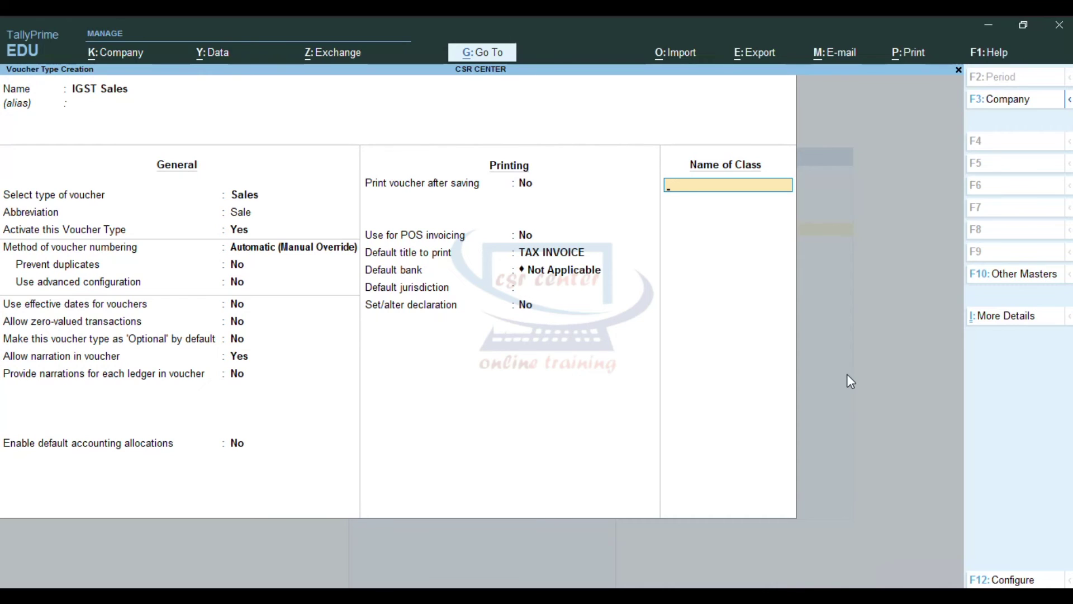
Step: Add a class named IGST Sales that excludes the groups Bank Accounts, Bank OD A/c, Branch / Divisions, Cash-in-Hand and Sundry Creditors
{"action": "type", "text": "IGST Sales"}
{"action": "key", "text": "Return"}
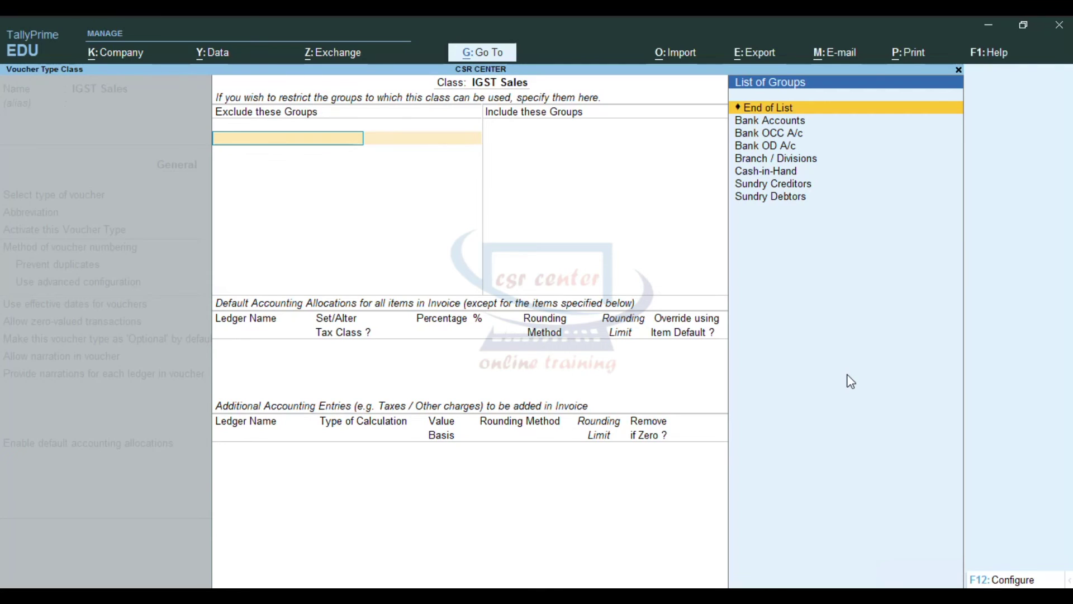
{"action": "key", "text": "Down"}
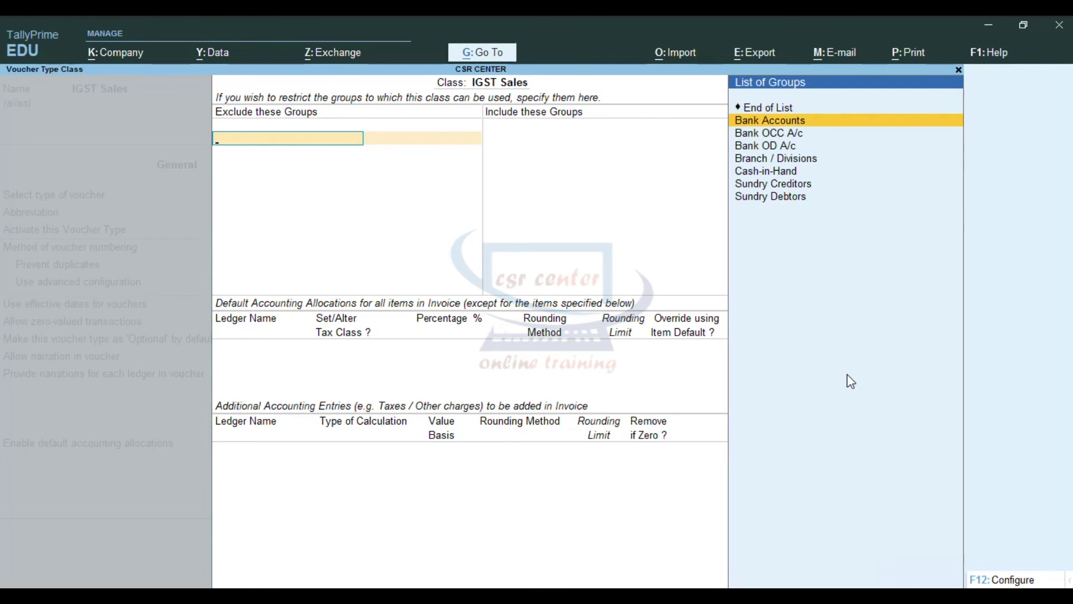
{"action": "key", "text": "Return"}
{"action": "key", "text": "Down"}
{"action": "key", "text": "Down"}
{"action": "key", "text": "Return"}
{"action": "key", "text": "Down"}
{"action": "key", "text": "Return"}
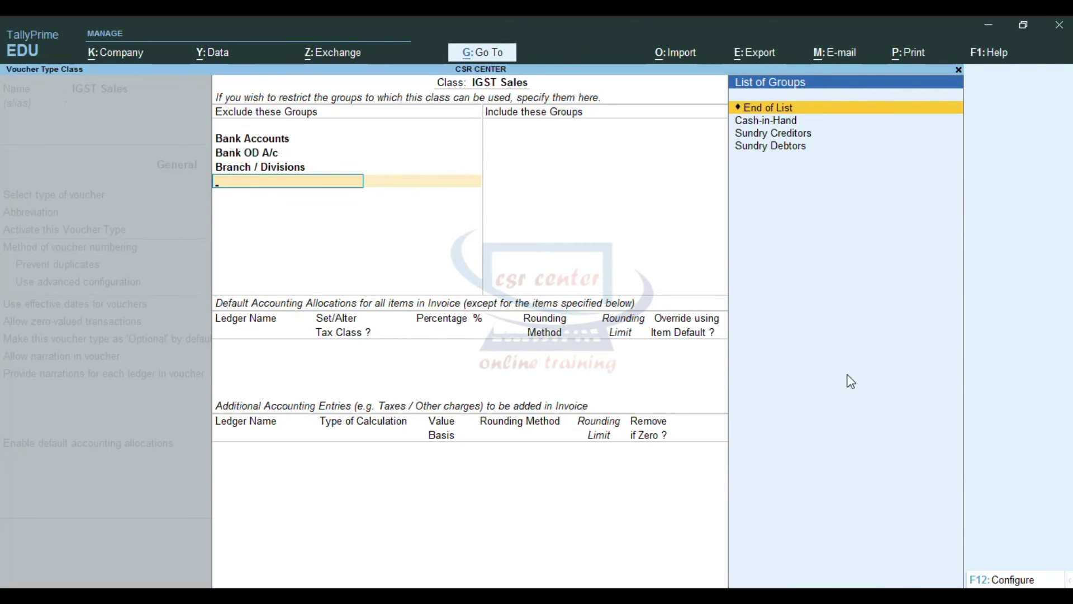
{"action": "key", "text": "Down"}
{"action": "key", "text": "Return"}
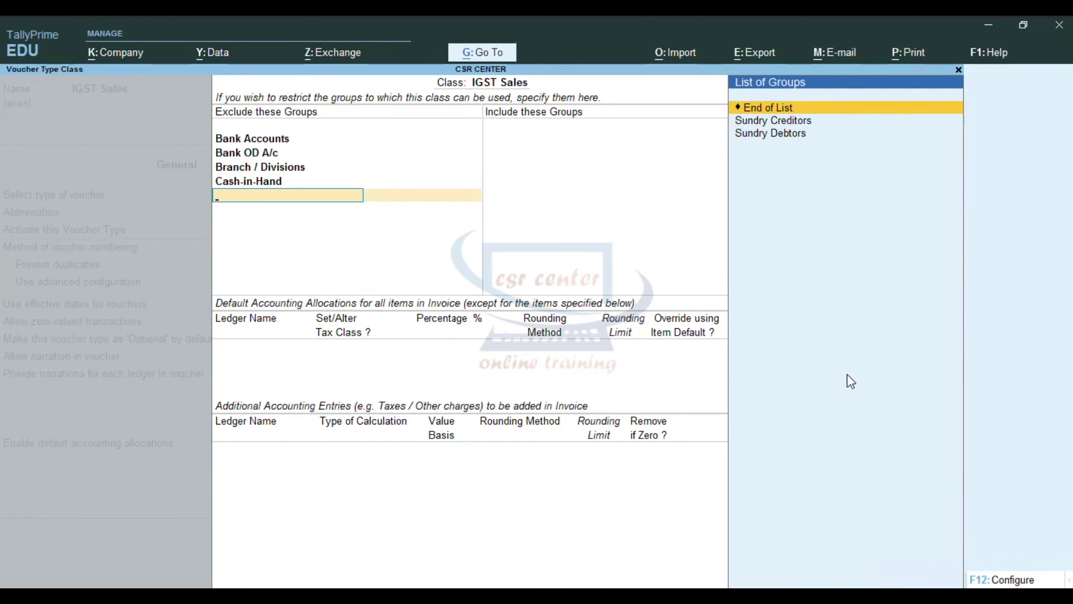
{"action": "key", "text": "Down"}
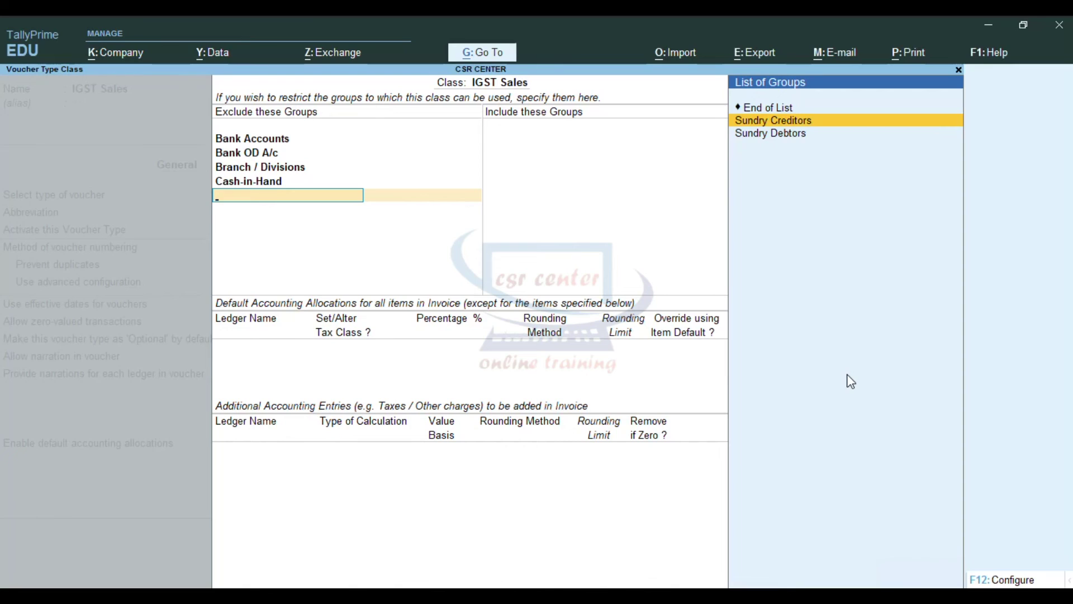
{"action": "key", "text": "Return"}
{"action": "key", "text": "Return"}
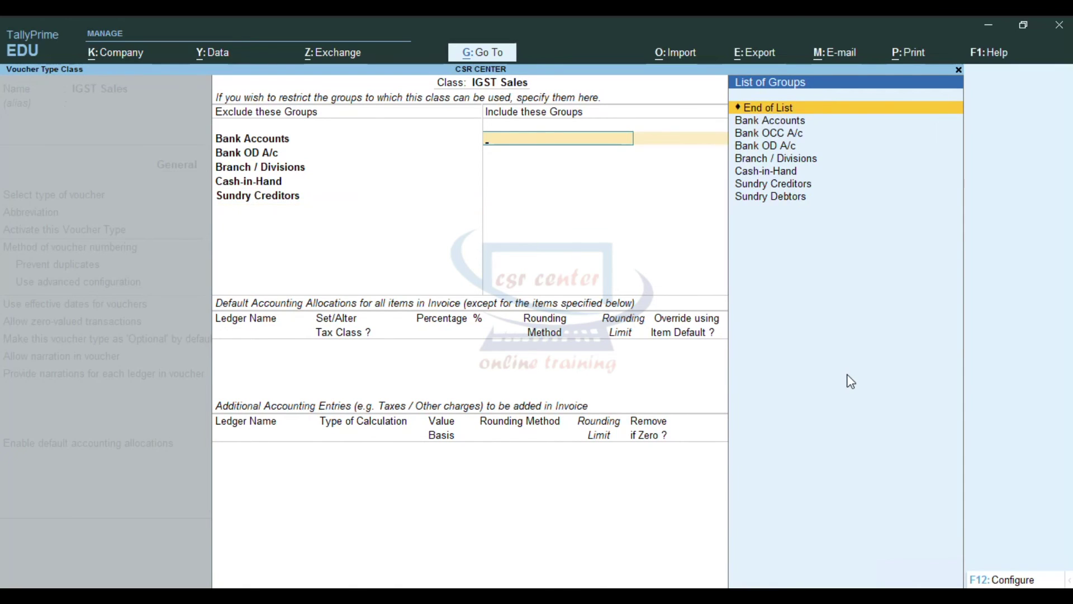
Step: Include only the Sundry Debtors group in the IGST Sales class
{"action": "key", "text": "Down"}
{"action": "key", "text": "Down"}
{"action": "key", "text": "Down"}
{"action": "key", "text": "Down"}
{"action": "key", "text": "Down"}
{"action": "key", "text": "Down"}
{"action": "key", "text": "Down"}
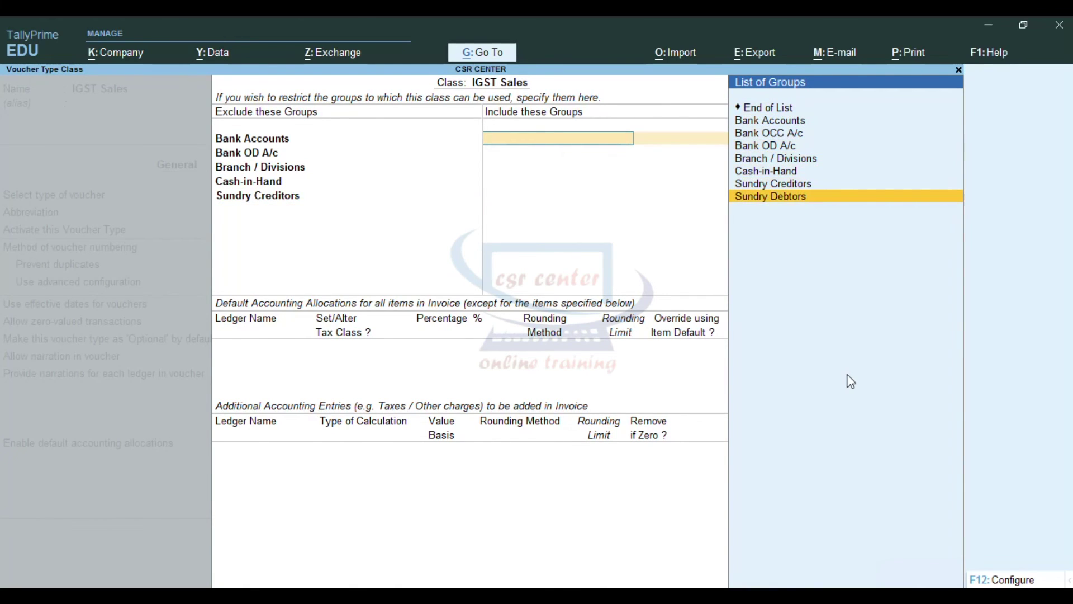
{"action": "key", "text": "Return"}
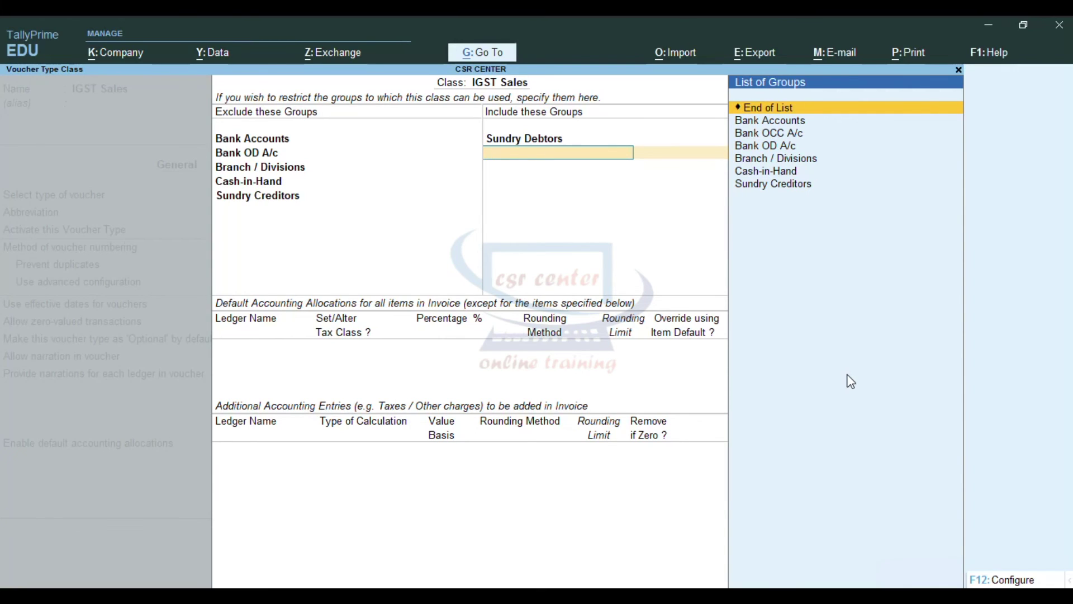
{"action": "key", "text": "Return"}
Step: Allocate all invoice items to the Sales Account ledger at 100% by default and save the IGST Sales voucher type
{"action": "key", "text": "Return"}
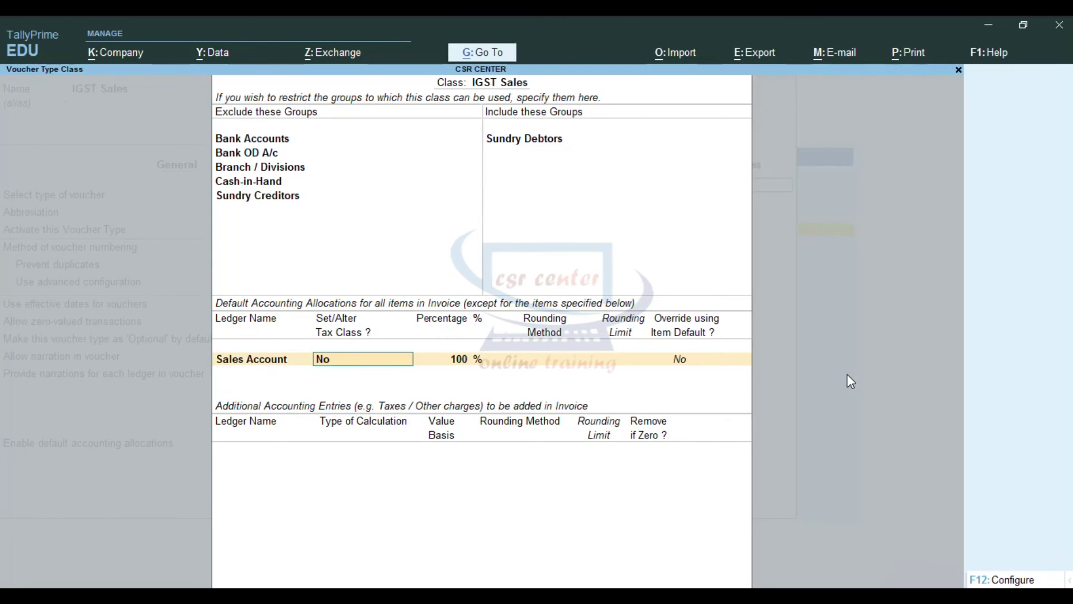
{"action": "key", "text": "Return"}
{"action": "key", "text": "Return"}
{"action": "key", "text": "Return"}
{"action": "key", "text": "Return"}
{"action": "key", "text": "Return"}
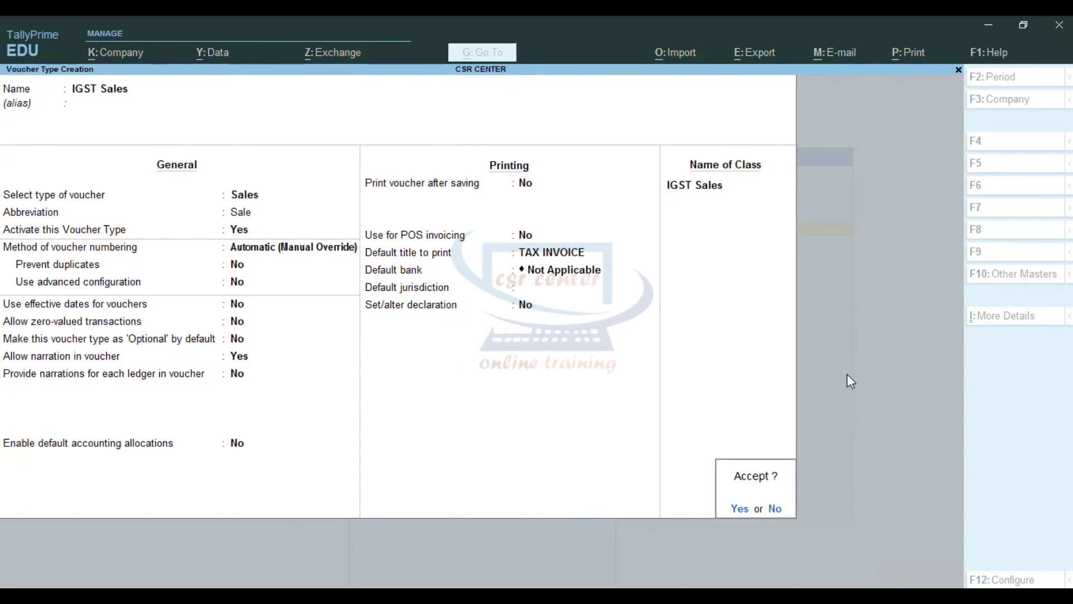
{"action": "key", "text": "Return"}
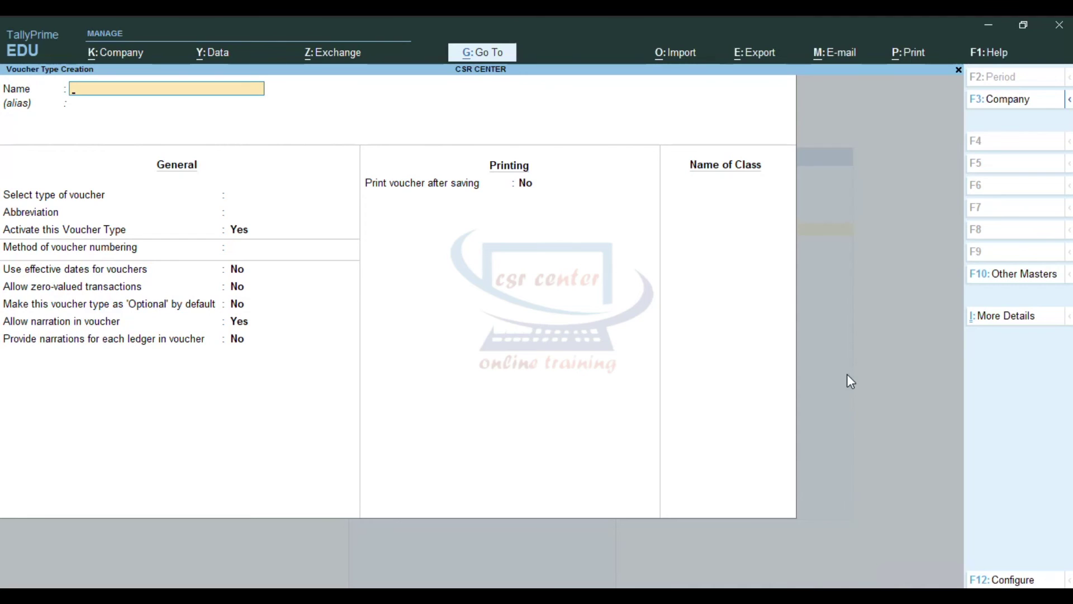
Step: Check the list of voucher types for IGST Sales and return to the Gateway of Tally
{"action": "key", "text": "Escape"}
{"action": "key", "text": "Return"}
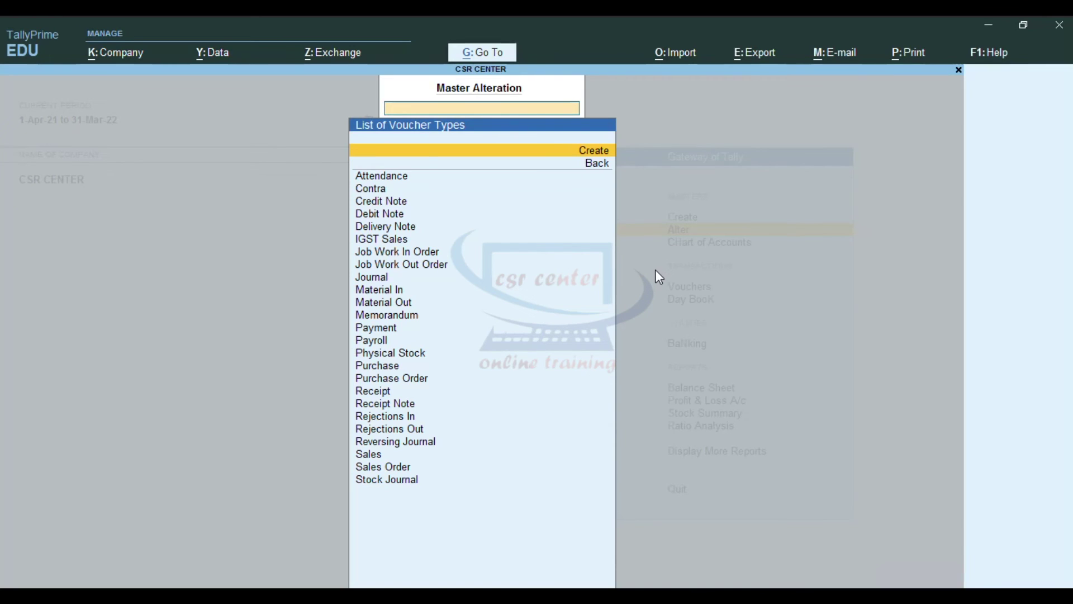
{"action": "key", "text": "Escape"}
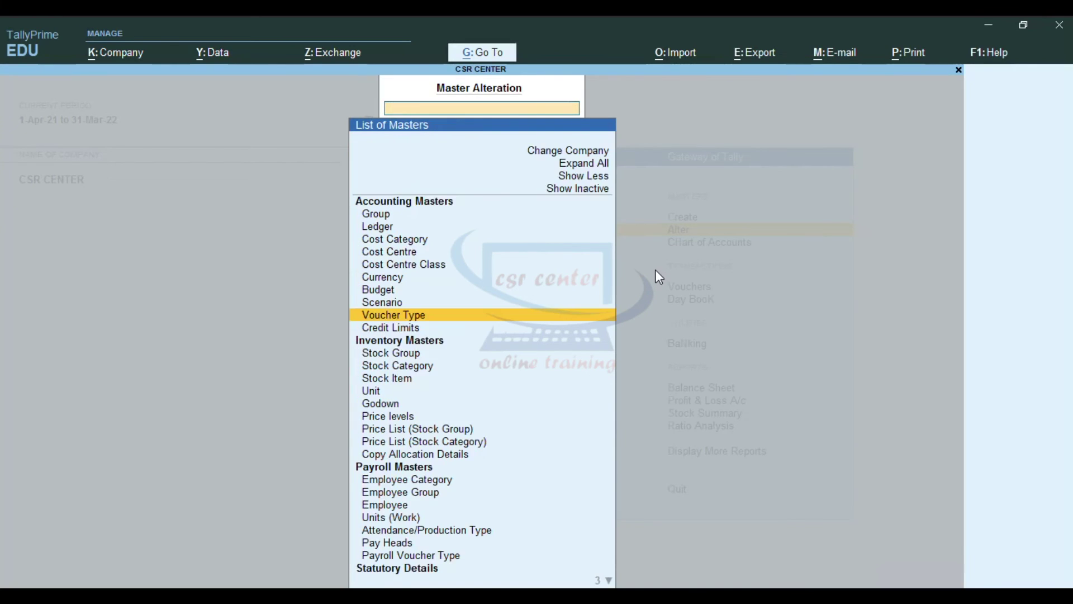
{"action": "key", "text": "Escape"}
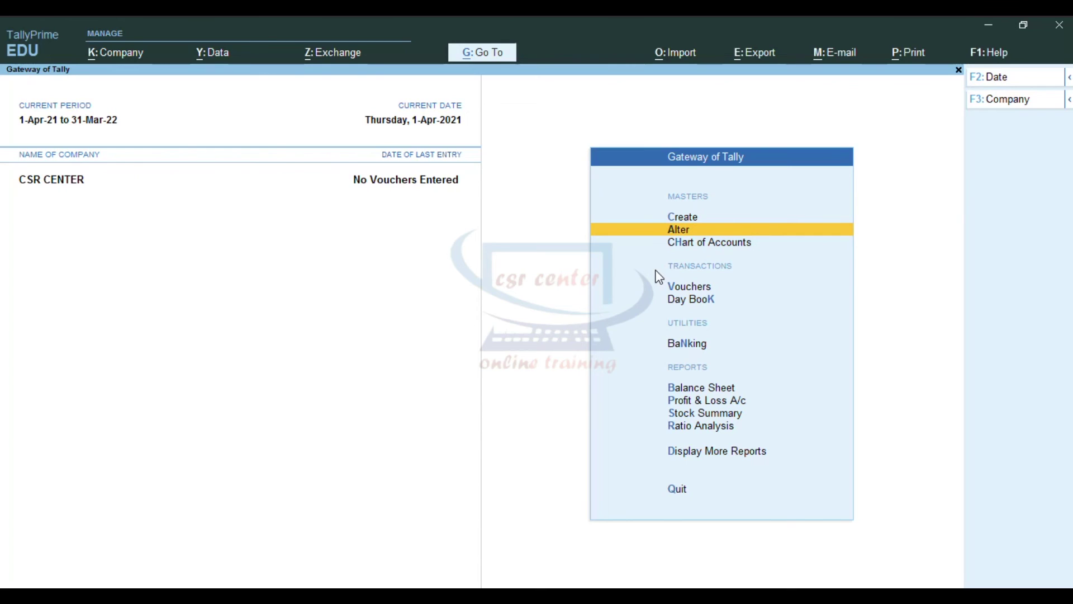
Step: Open voucher entry and switch to a Purchase voucher using the Purchase voucher class
{"action": "left_click", "coordinate": [706, 288]}
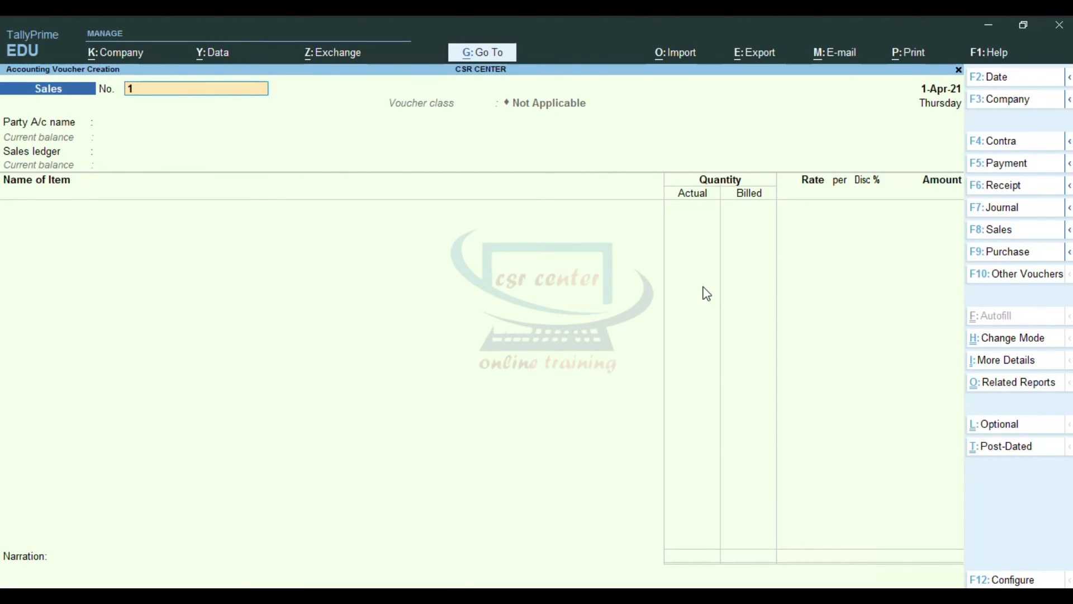
{"action": "left_click", "coordinate": [1013, 256]}
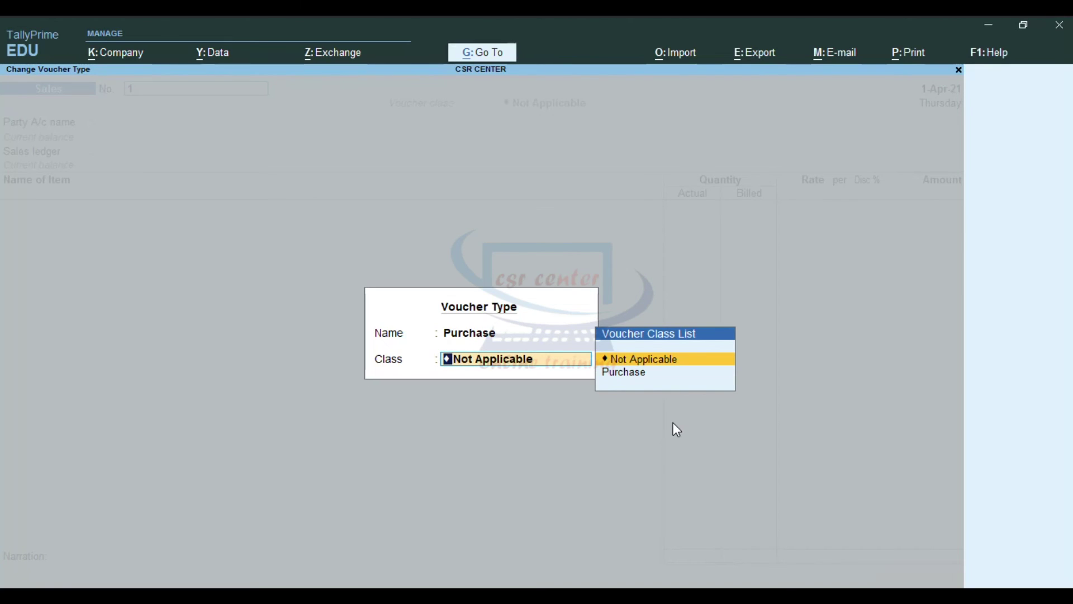
{"action": "left_click", "coordinate": [628, 382]}
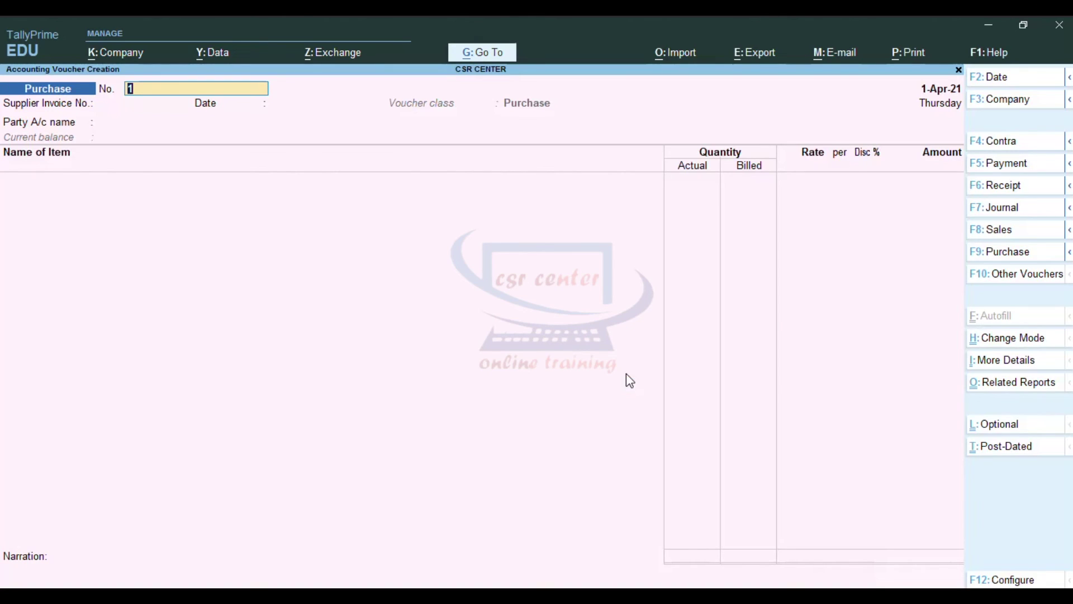
Step: Enter supplier invoice number 0500 dated 1-Apr-21 in the Purchase voucher and bring up the party ledger choices
{"action": "key", "text": "Return"}
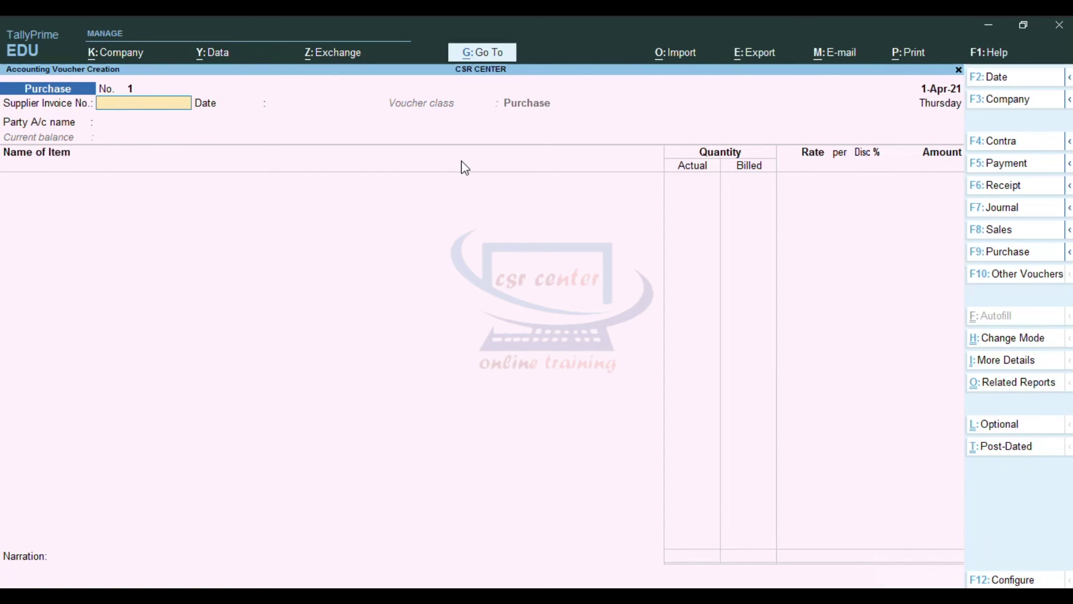
{"action": "type", "text": "0500"}
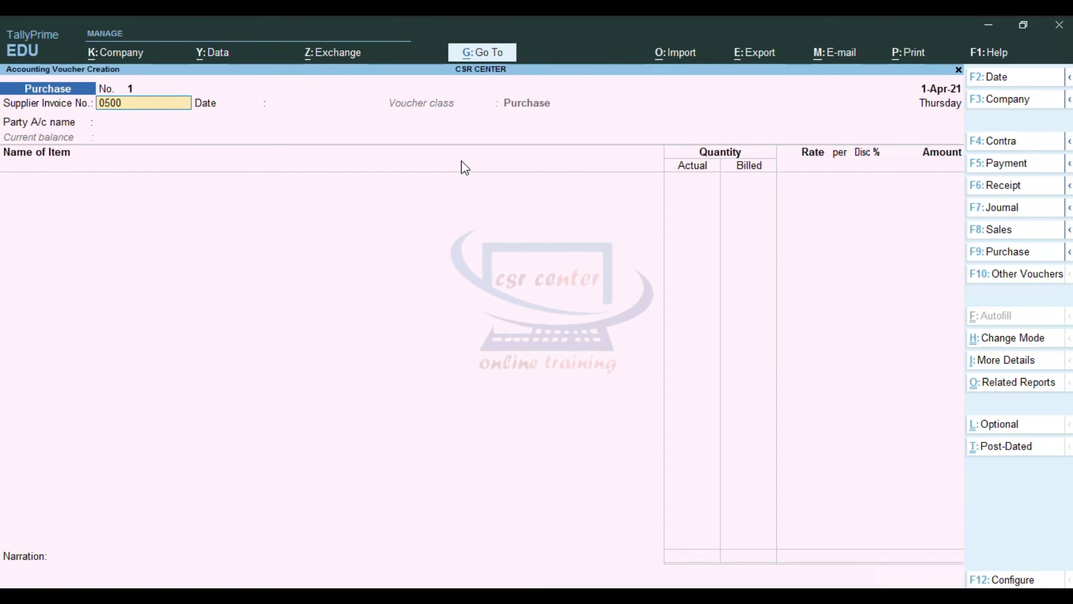
{"action": "key", "text": "Return"}
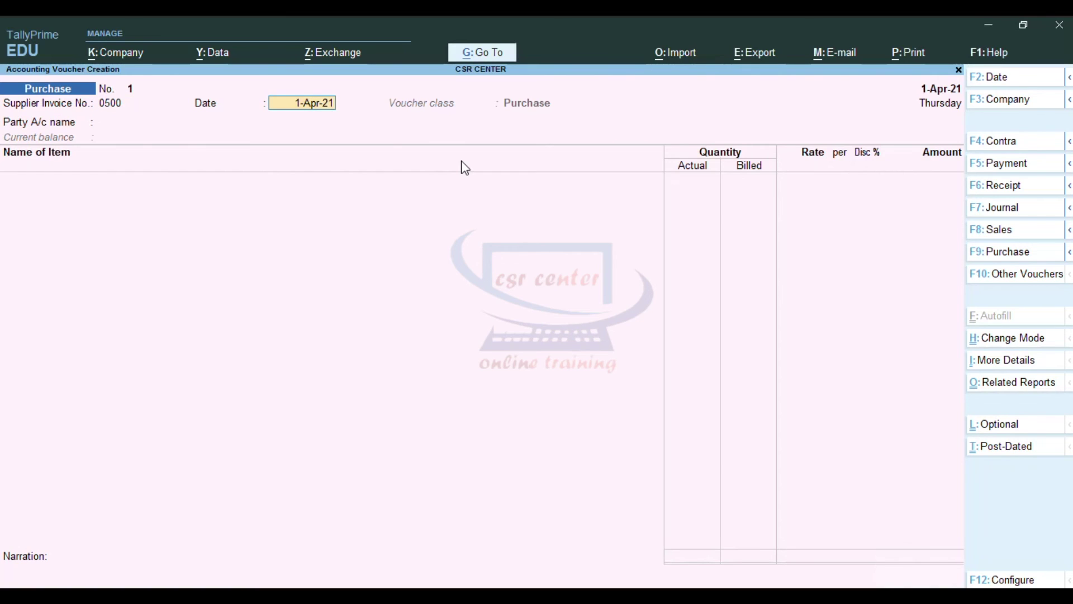
{"action": "key", "text": "Return"}
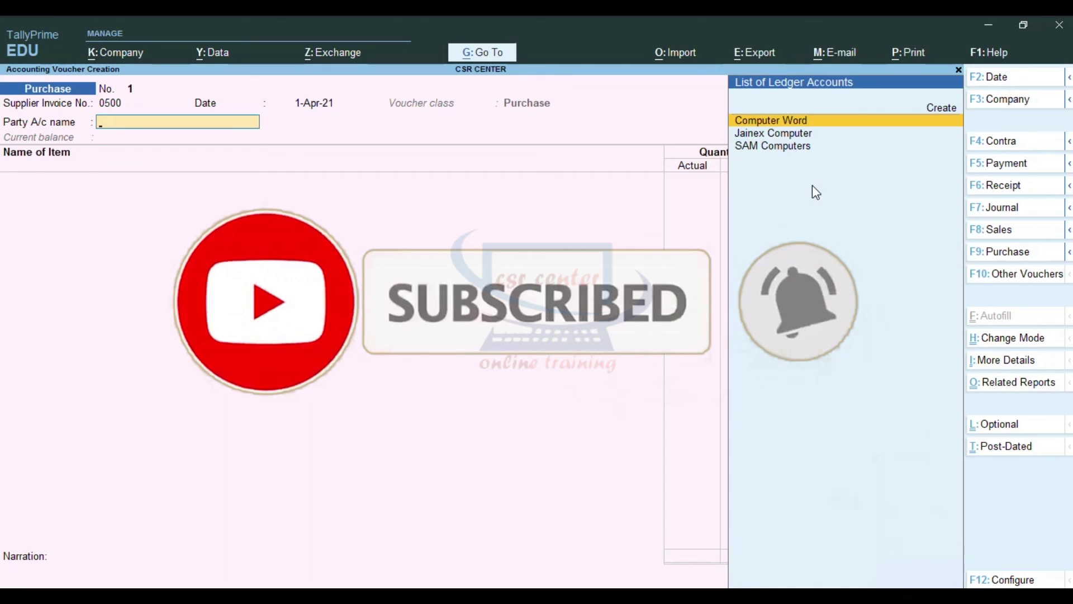
Step: Switch to an IGST Sales voucher with the IGST Sales class and bring up its party ledger choices
{"action": "left_click", "coordinate": [1008, 234]}
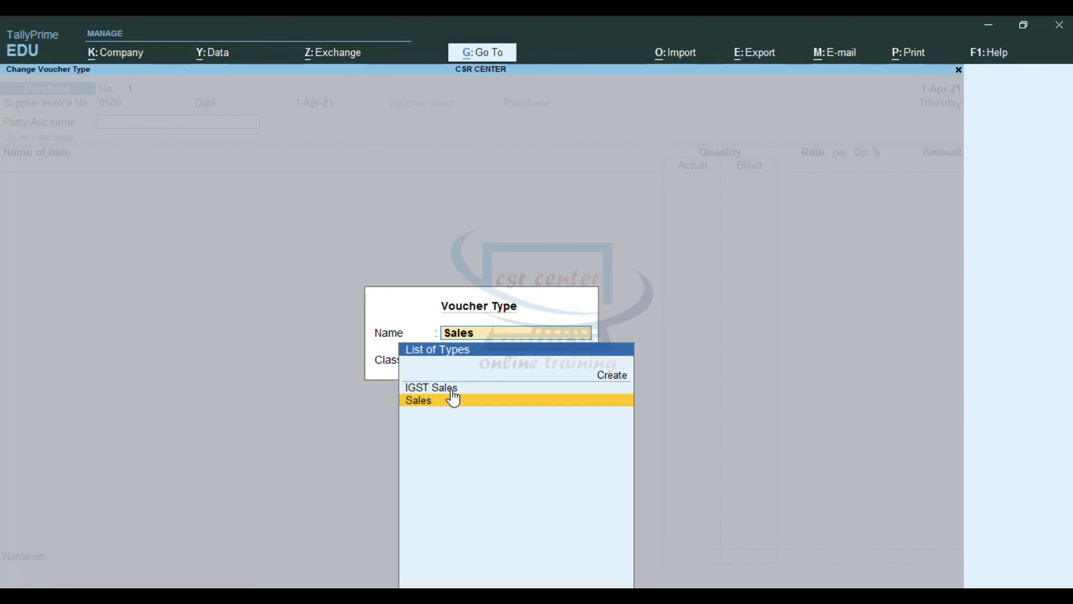
{"action": "key", "text": "Up"}
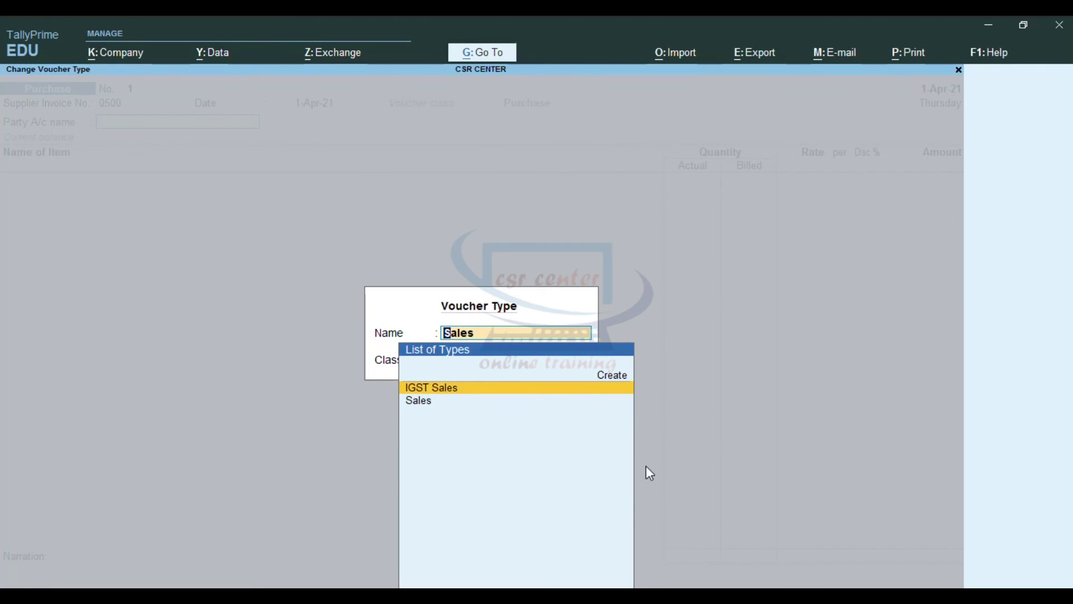
{"action": "key", "text": "Return"}
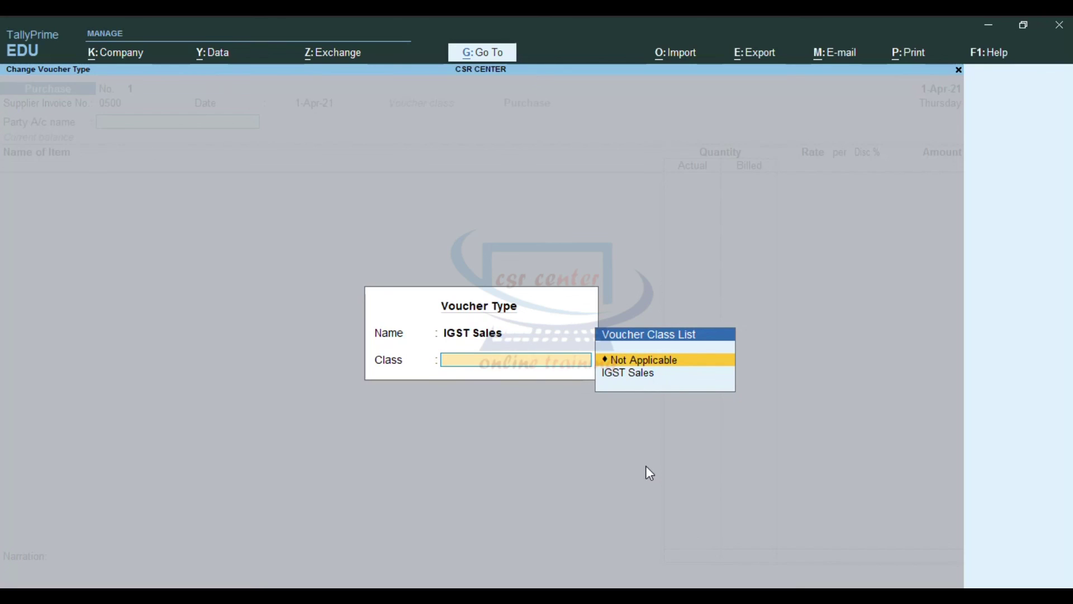
{"action": "key", "text": "Down"}
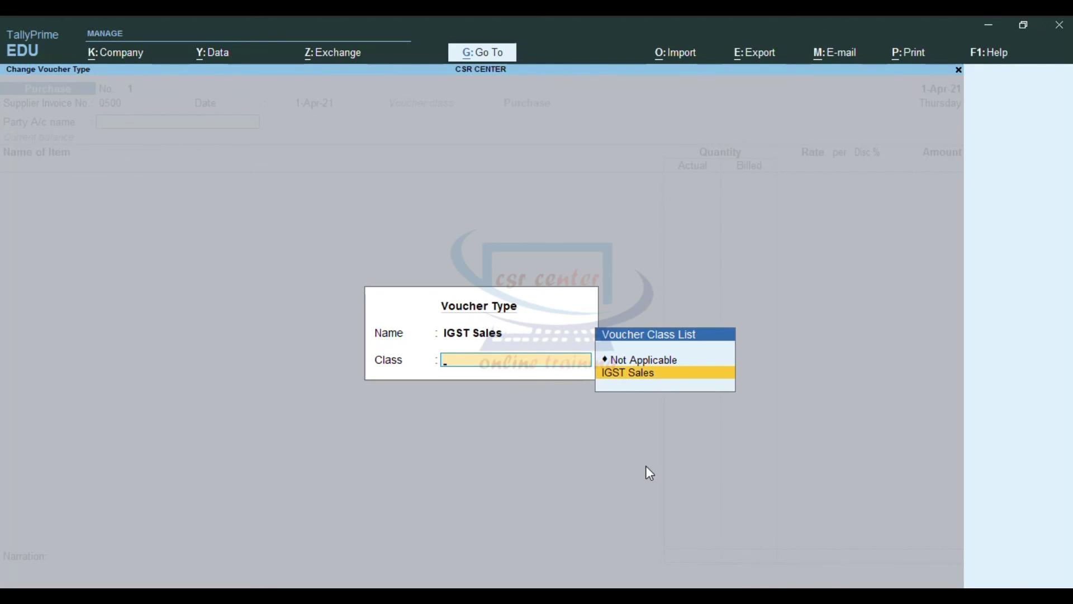
{"action": "key", "text": "Return"}
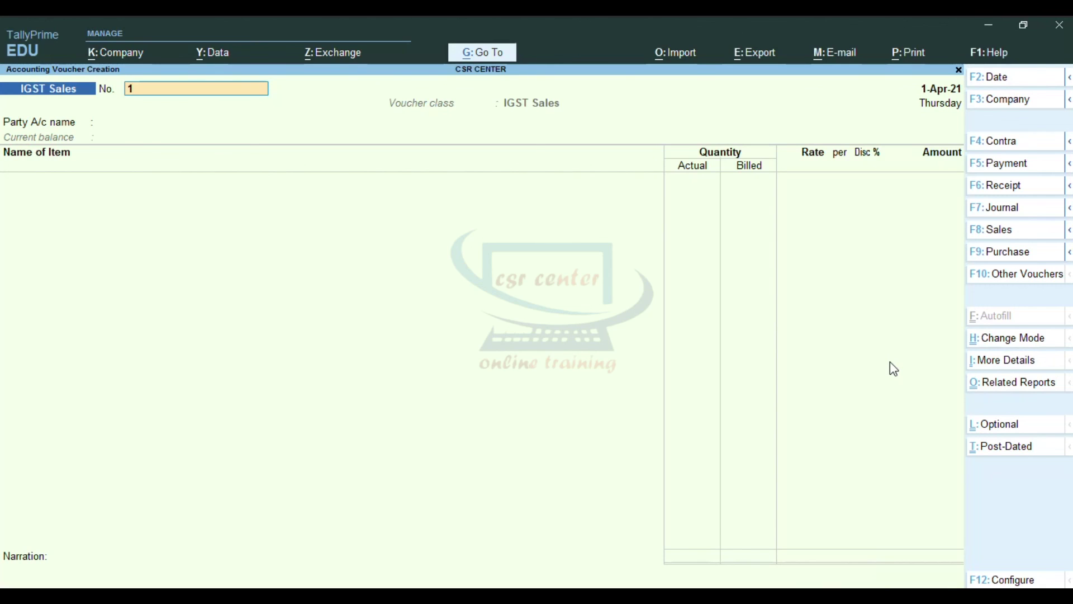
{"action": "key", "text": "Return"}
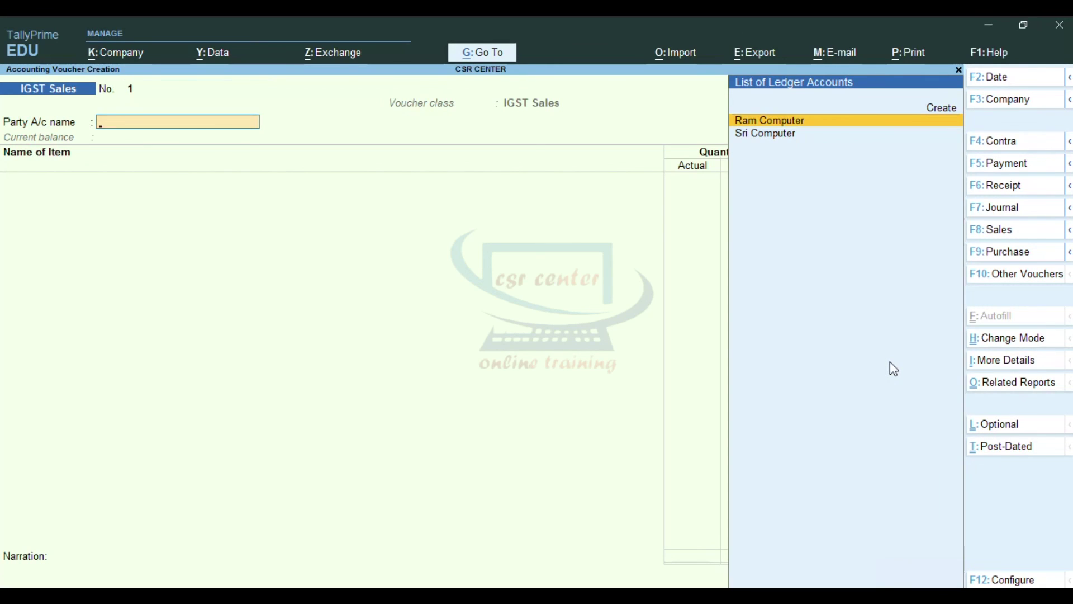